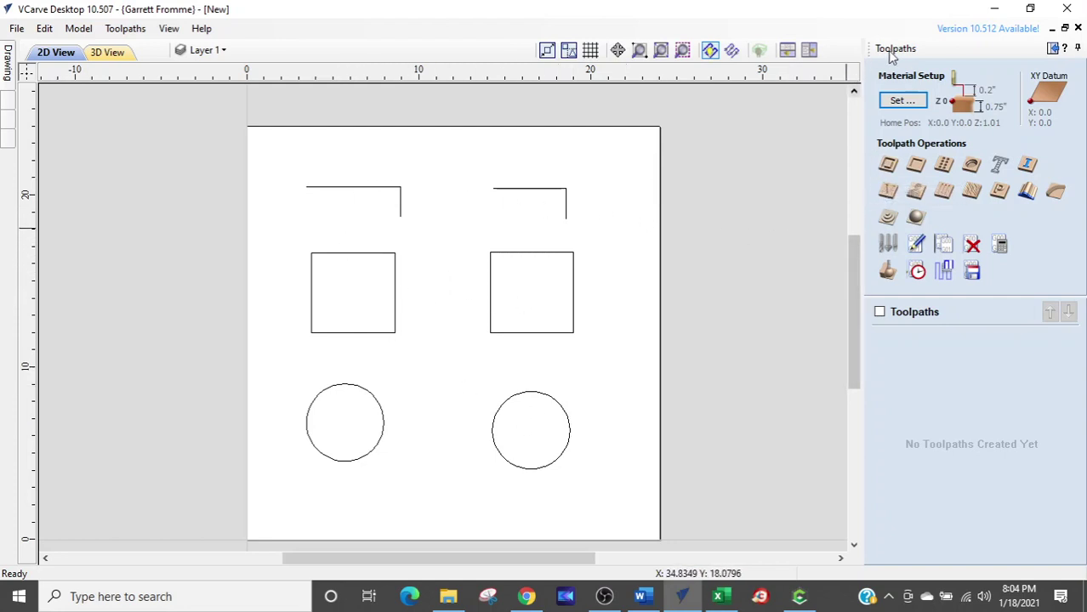
Switch the side panel to Drawing commands, then back to the Toolpaths panel.
{"action": "left_click", "coordinate": [1052, 49]}
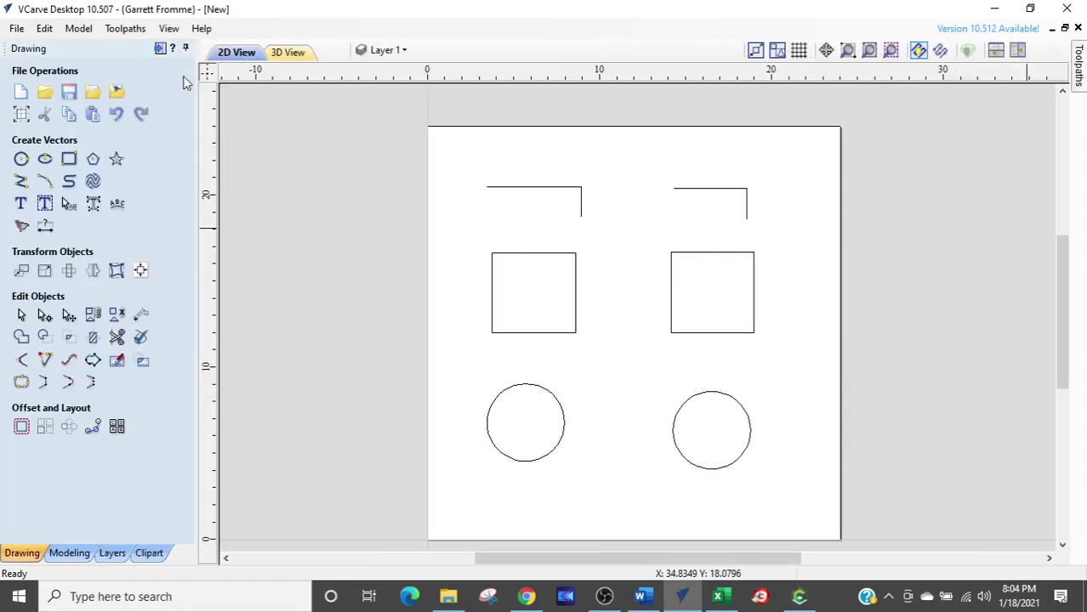
{"action": "left_click", "coordinate": [158, 51]}
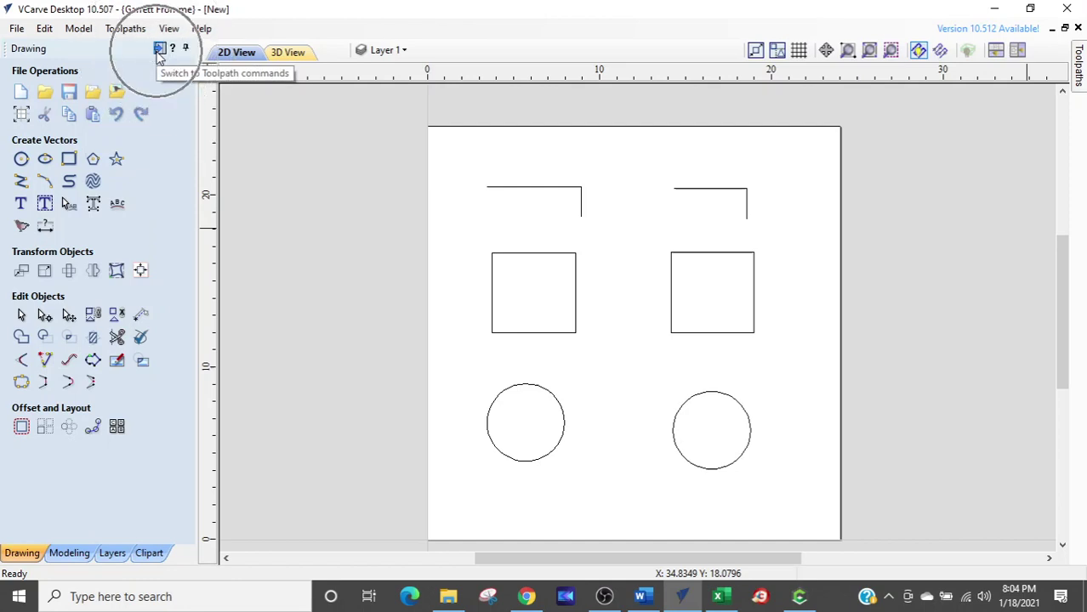
{"action": "left_click", "coordinate": [158, 51]}
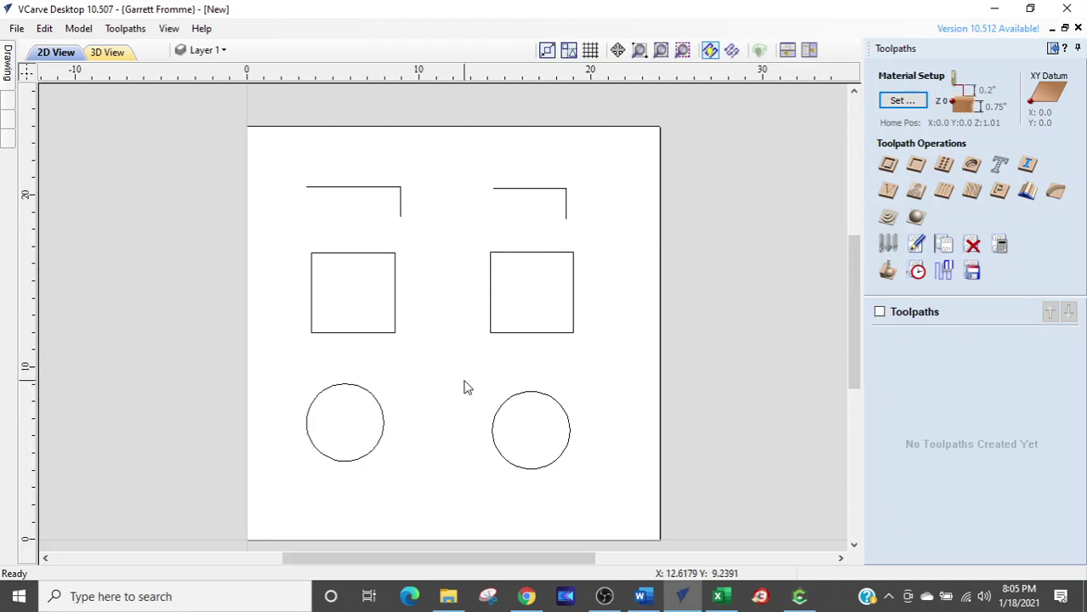
Select the left-hand circle, briefly trying the left square before reselecting the circle.
{"action": "left_click", "coordinate": [360, 391]}
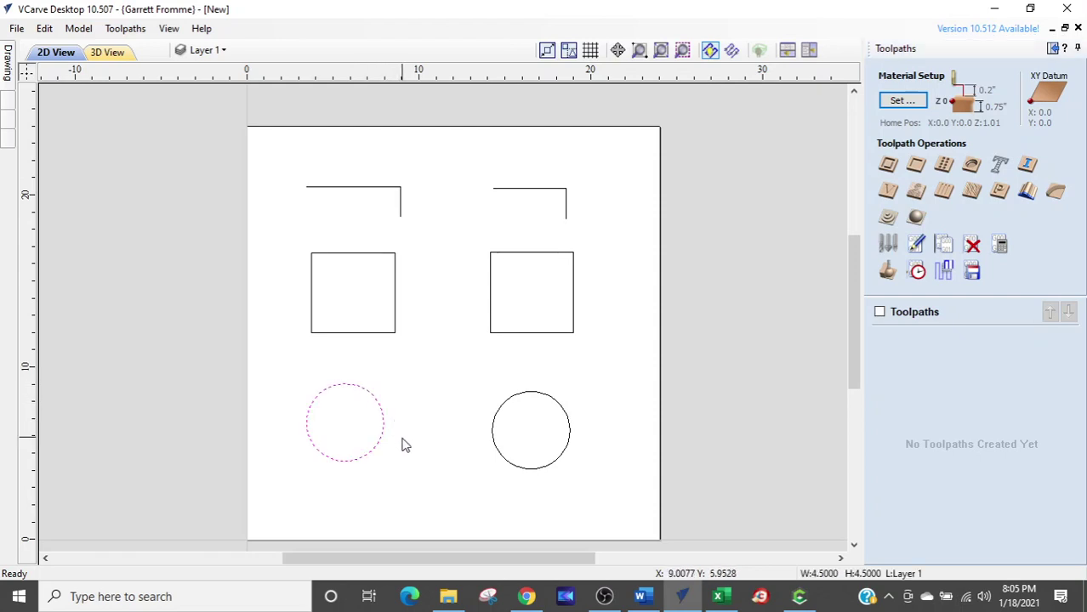
{"action": "left_click", "coordinate": [372, 429]}
{"action": "left_click", "coordinate": [374, 428]}
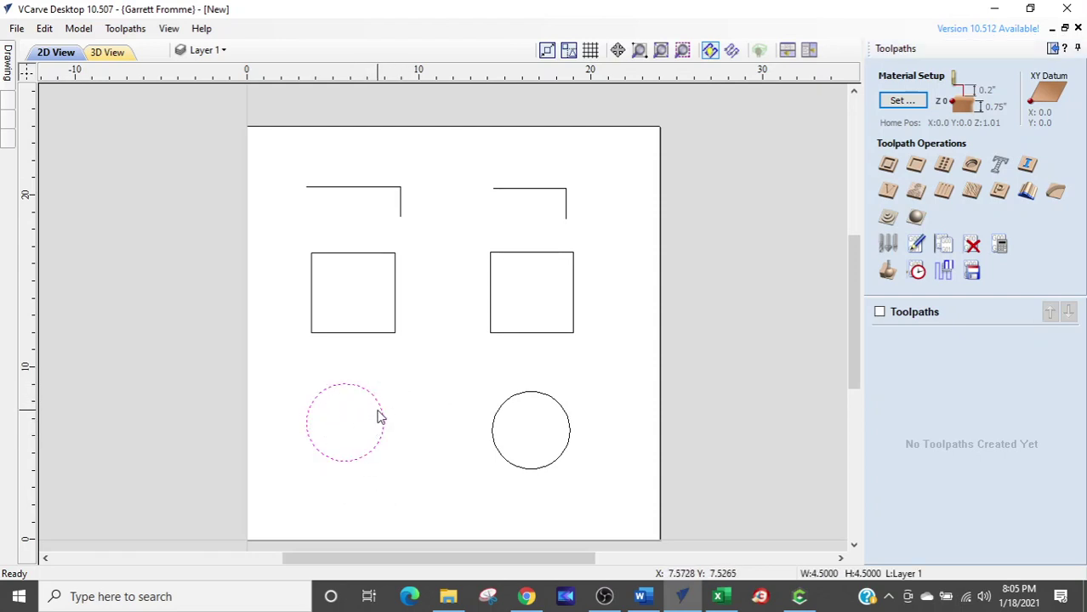
{"action": "left_click", "coordinate": [885, 167]}
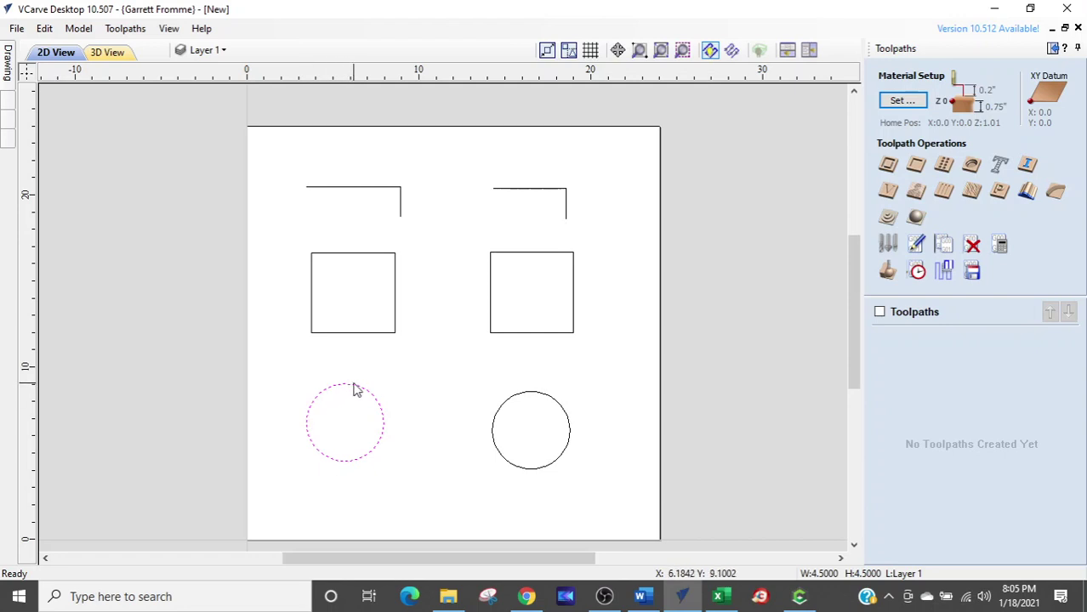
{"action": "left_click", "coordinate": [313, 334]}
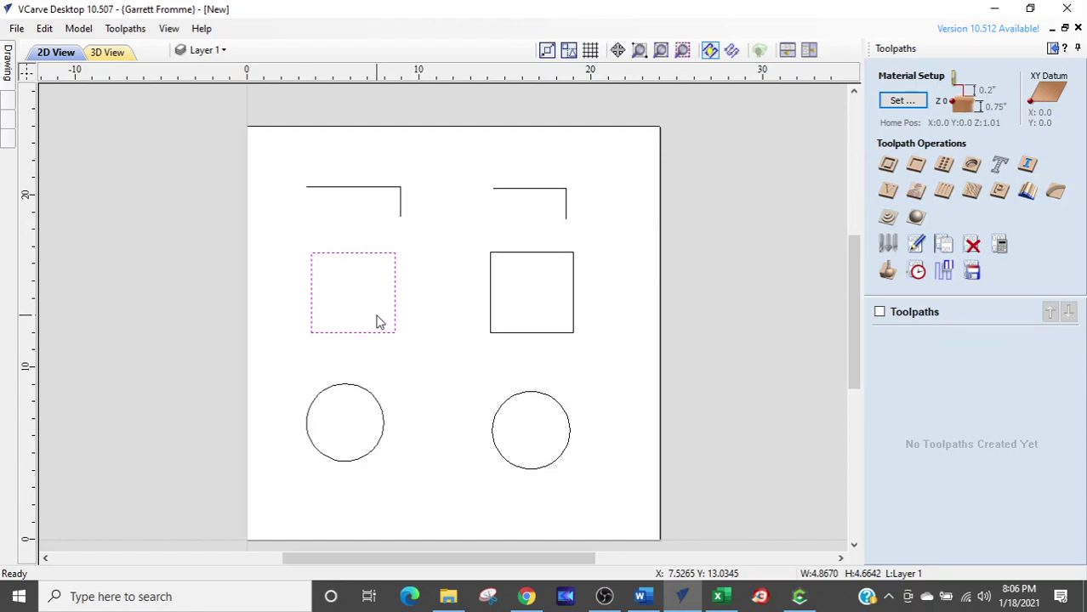
{"action": "left_click", "coordinate": [361, 396]}
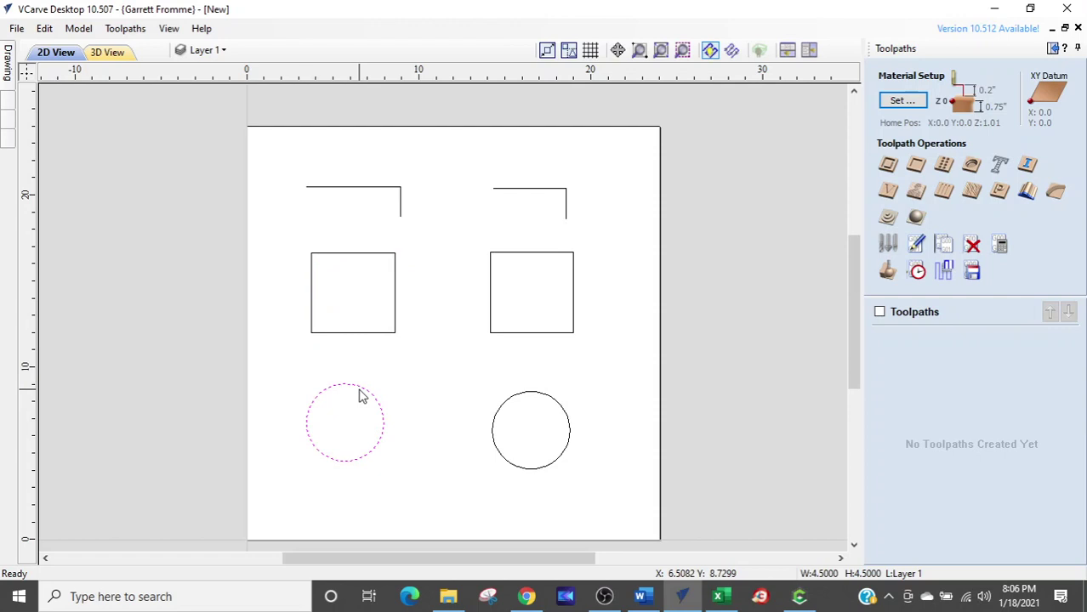
Start a 2D Profile toolpath with a 0.75-inch cut depth and open the Tool Database.
{"action": "left_click", "coordinate": [887, 167]}
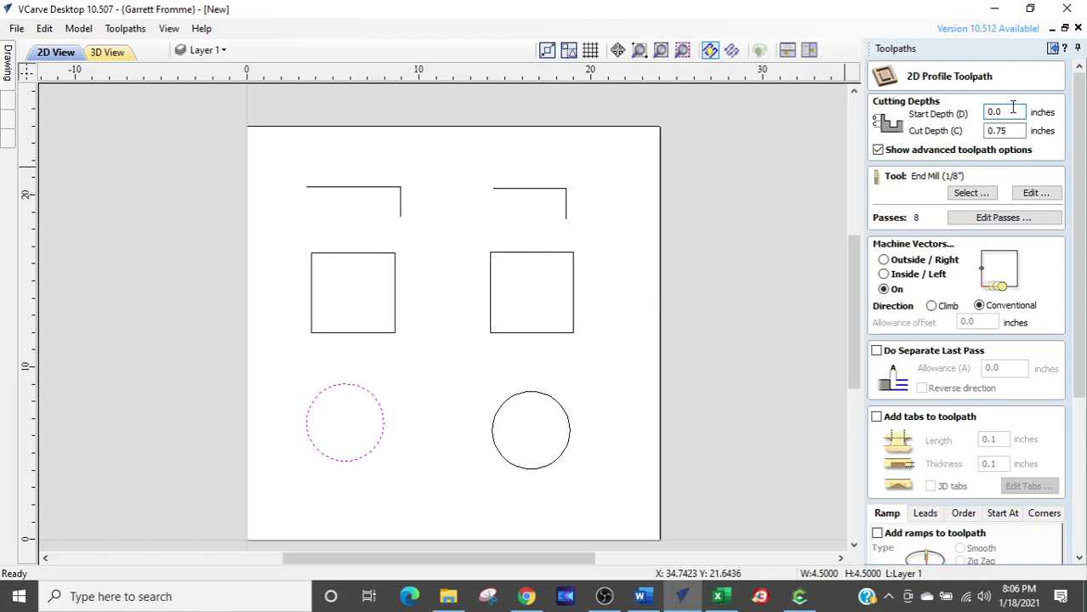
{"action": "key", "text": "Tab"}
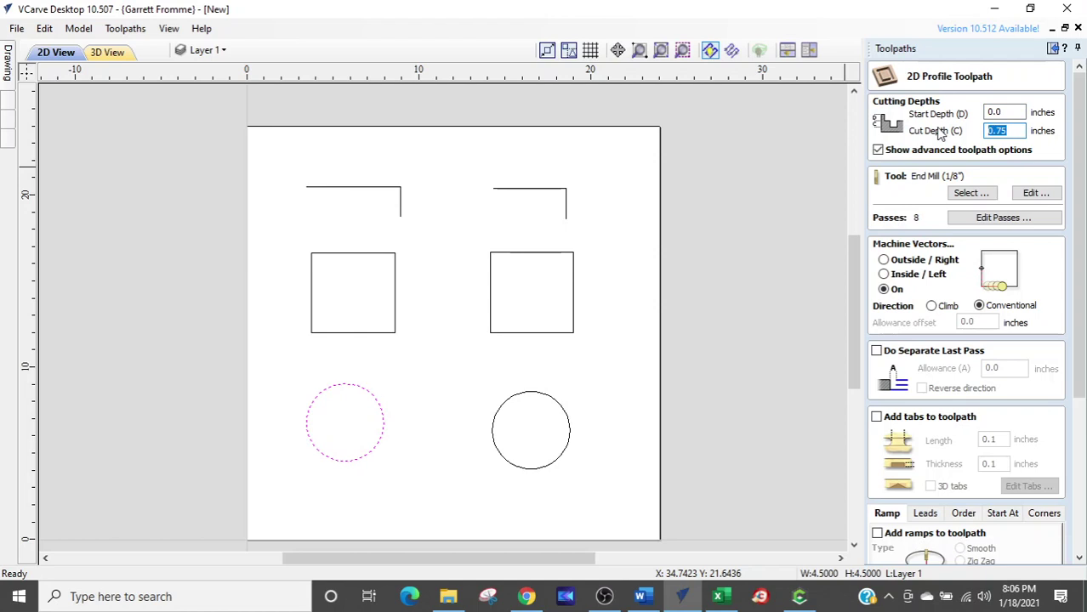
{"action": "type", "text": "2"}
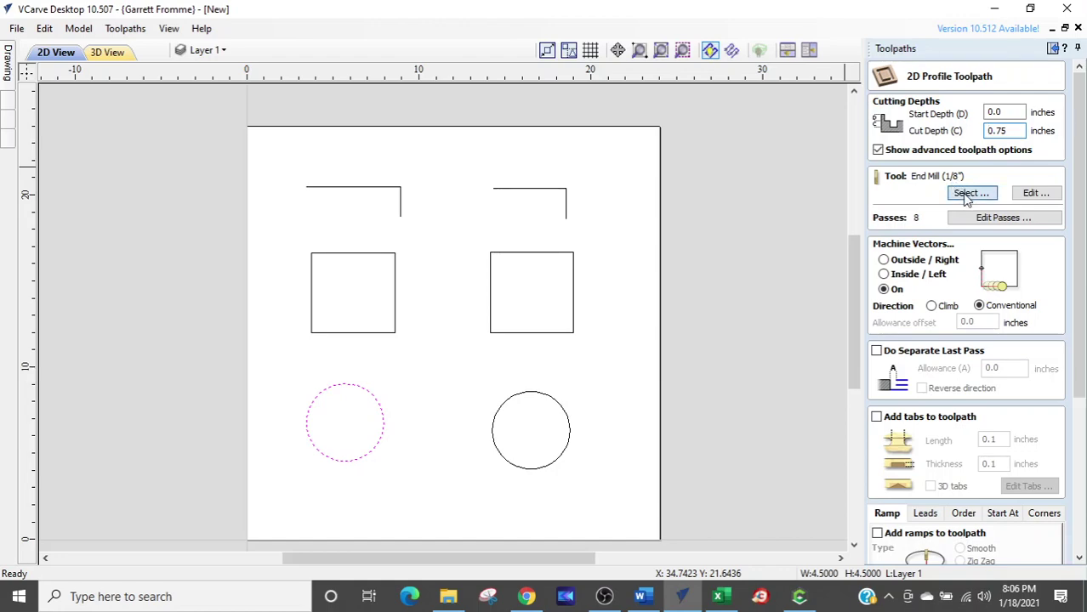
{"action": "left_click", "coordinate": [969, 194]}
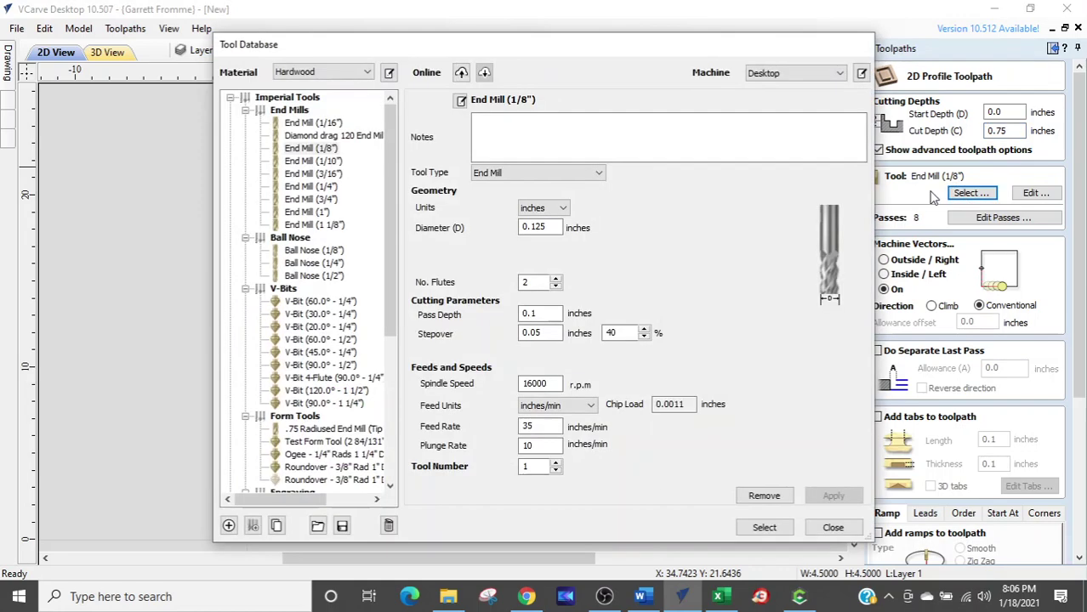
Replace the profile's 1/8" cutter with the End Mill (1/4") from the Tool Database.
{"action": "left_click", "coordinate": [834, 529]}
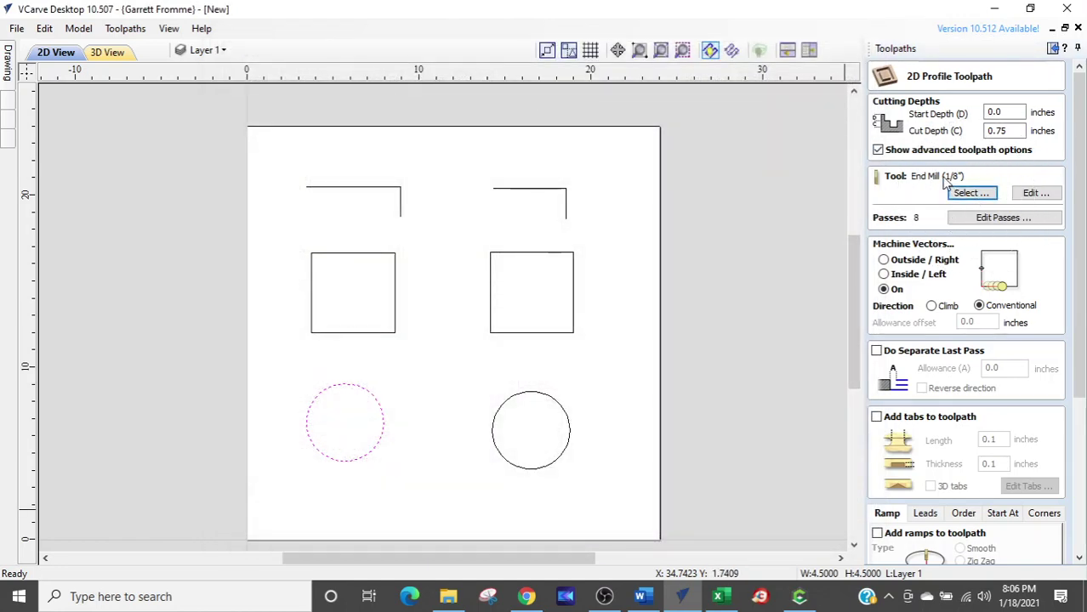
{"action": "left_click", "coordinate": [971, 193]}
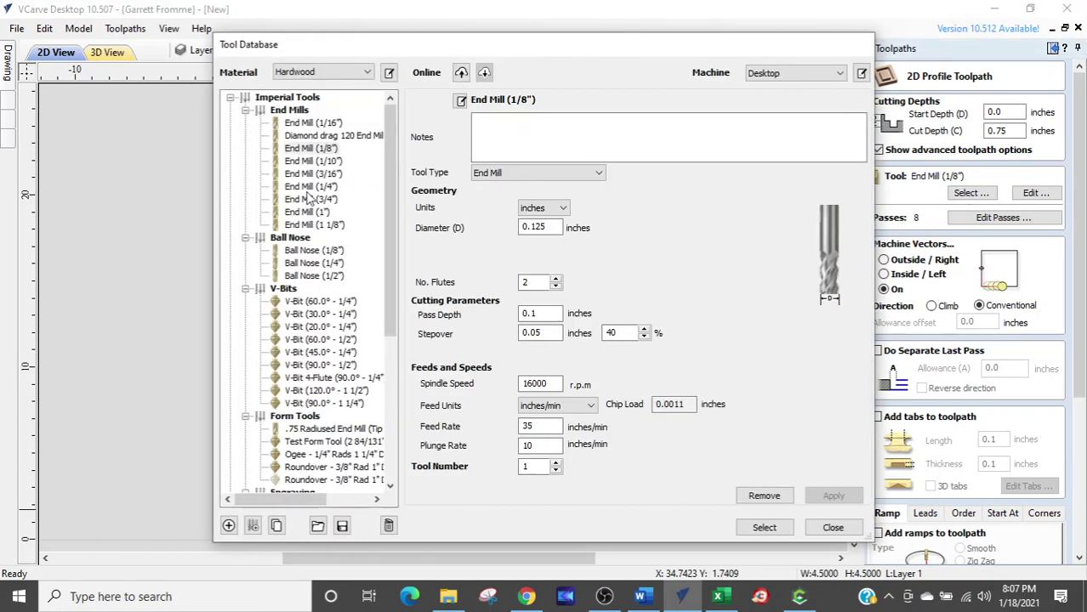
{"action": "left_click", "coordinate": [311, 189]}
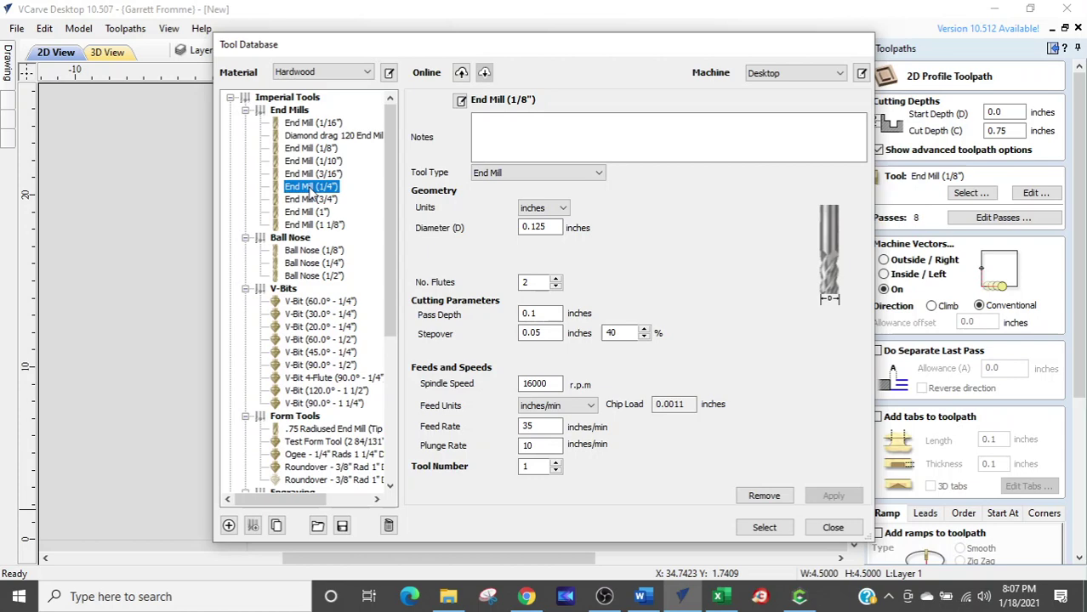
{"action": "left_click", "coordinate": [757, 530]}
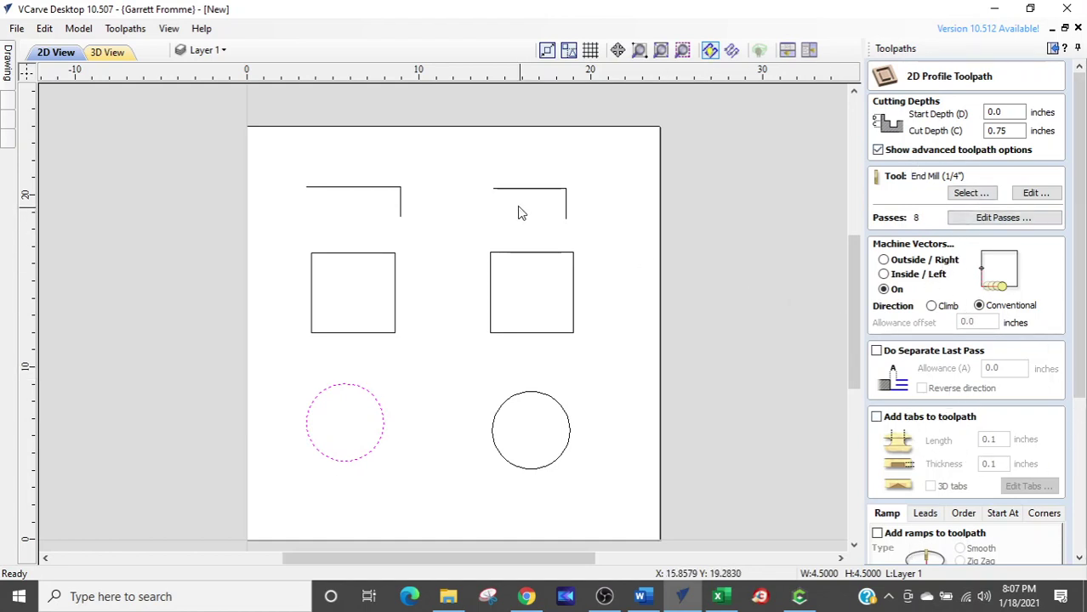
Select the left line, square and circle and calculate the profile toolpath Profile 7.
{"action": "left_click_drag", "start_coordinate": [415, 152], "coordinate": [285, 461]}
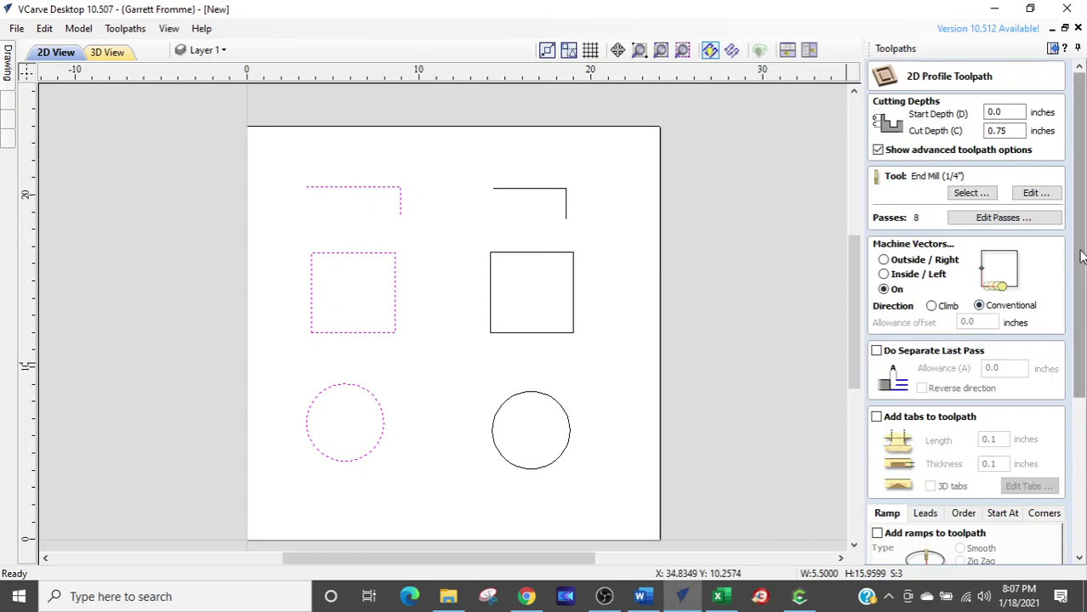
{"action": "left_click_drag", "start_coordinate": [1082, 257], "coordinate": [1082, 406]}
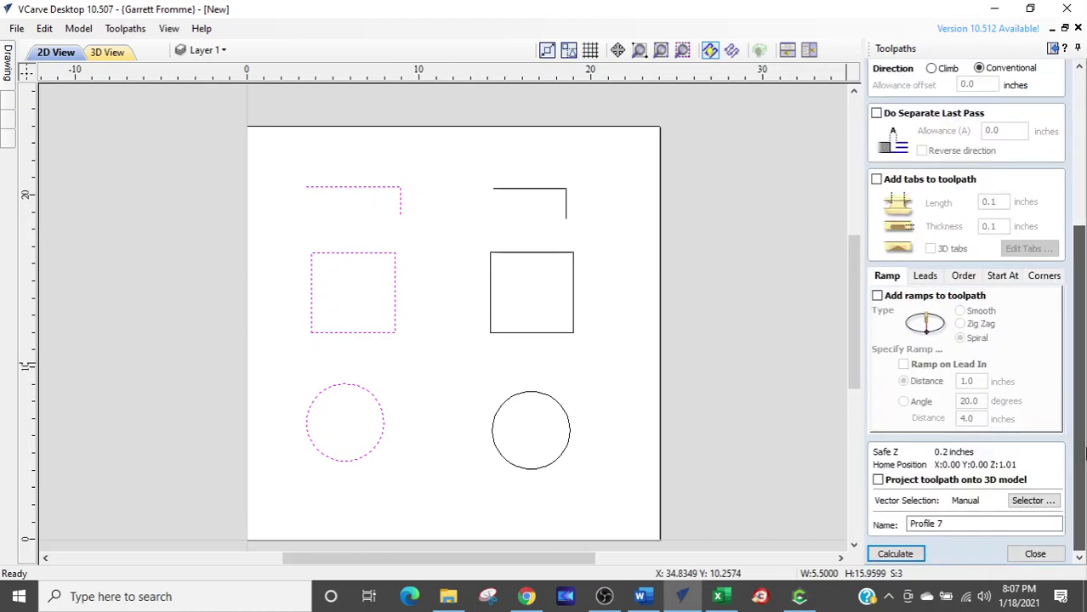
{"action": "left_click", "coordinate": [895, 553]}
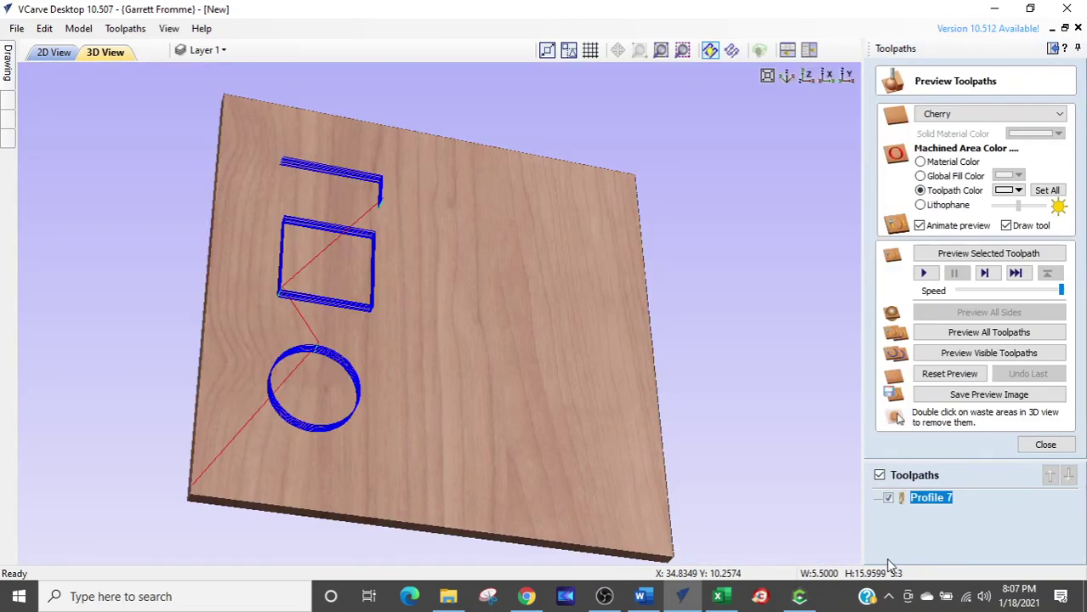
Orbit and zoom the 3D board view, then tile the 2D and 3D windows side by side.
{"action": "left_click_drag", "start_coordinate": [357, 381], "coordinate": [340, 439]}
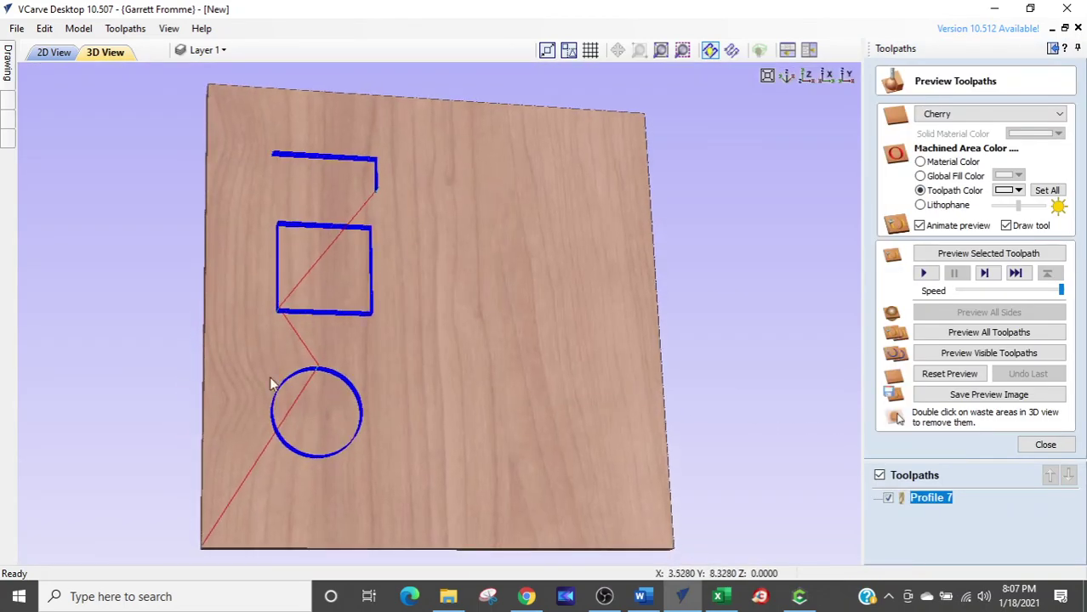
{"action": "scroll", "coordinate": [264, 370], "scroll_direction": "up", "scroll_amount": 3}
{"action": "middle_click_drag", "start_coordinate": [274, 372], "coordinate": [558, 394]}
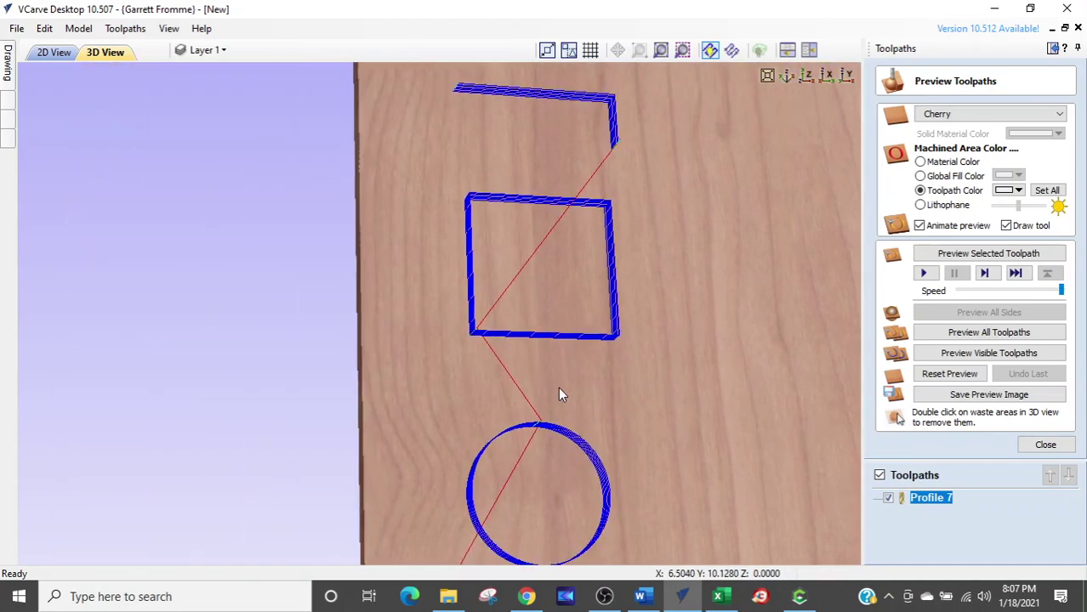
{"action": "left_click_drag", "start_coordinate": [558, 394], "coordinate": [565, 401]}
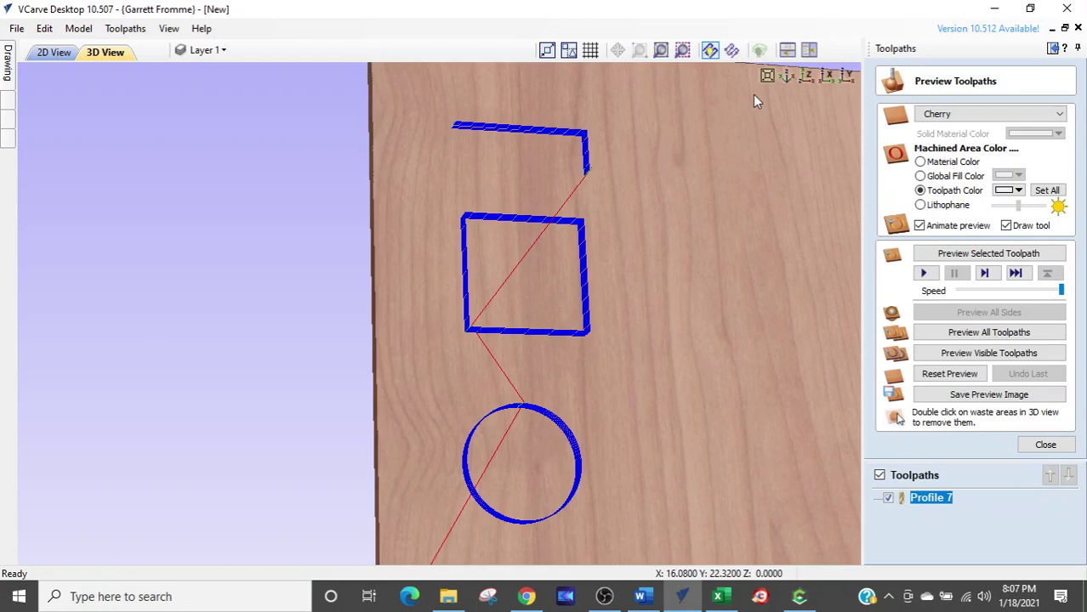
{"action": "left_click", "coordinate": [809, 50]}
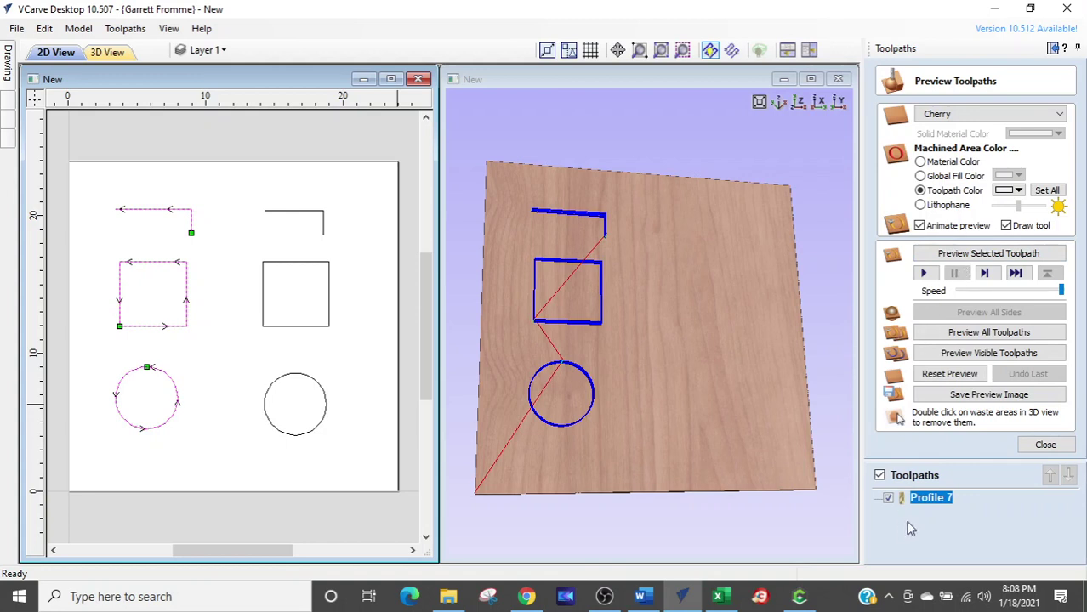
Simulate Profile 7 on the board, then remove the waste to leave the cut-out square and disc.
{"action": "left_click", "coordinate": [961, 259]}
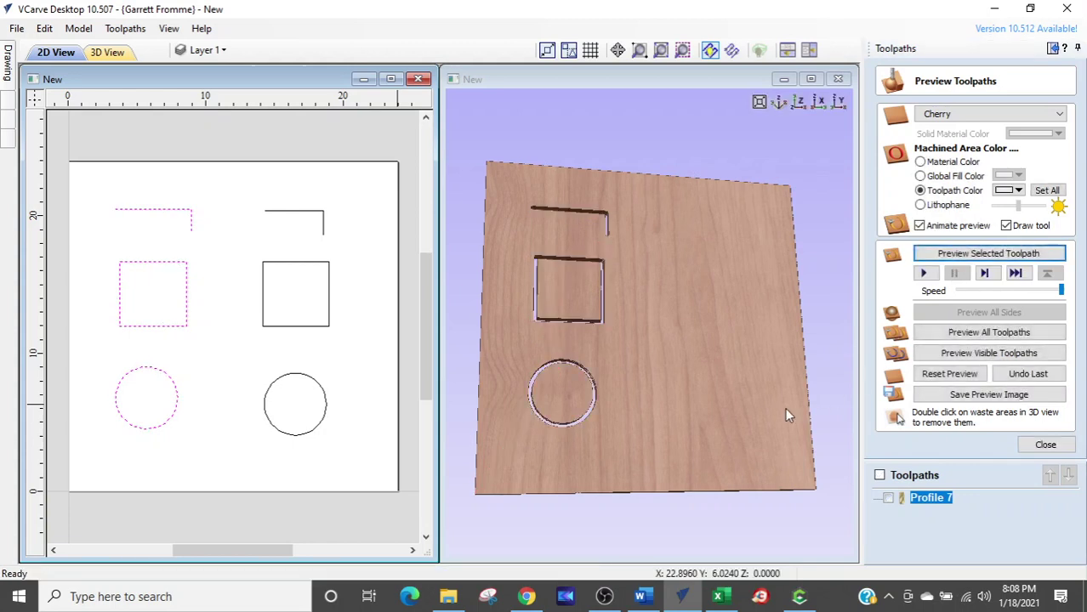
{"action": "left_click_drag", "start_coordinate": [631, 330], "coordinate": [617, 373]}
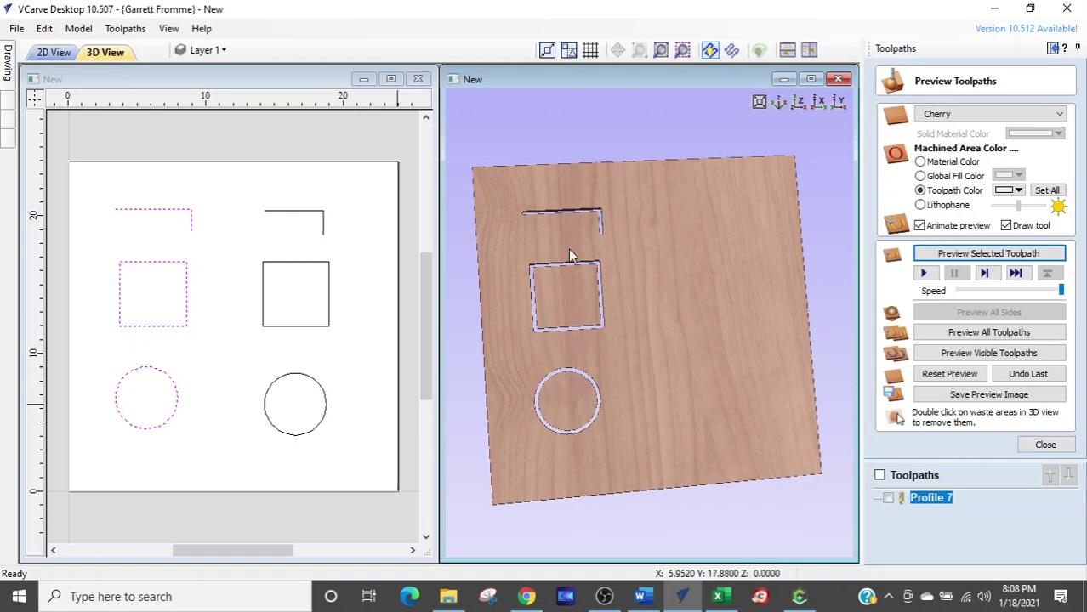
{"action": "left_click_drag", "start_coordinate": [617, 283], "coordinate": [604, 233]}
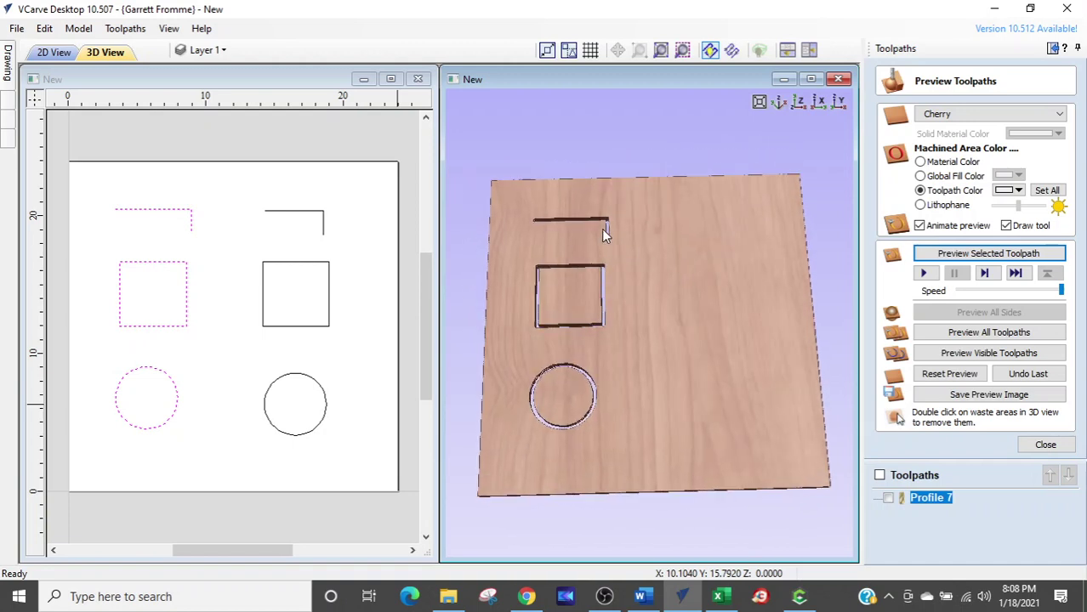
{"action": "double_click", "coordinate": [688, 319]}
{"action": "left_click_drag", "start_coordinate": [688, 319], "coordinate": [605, 405]}
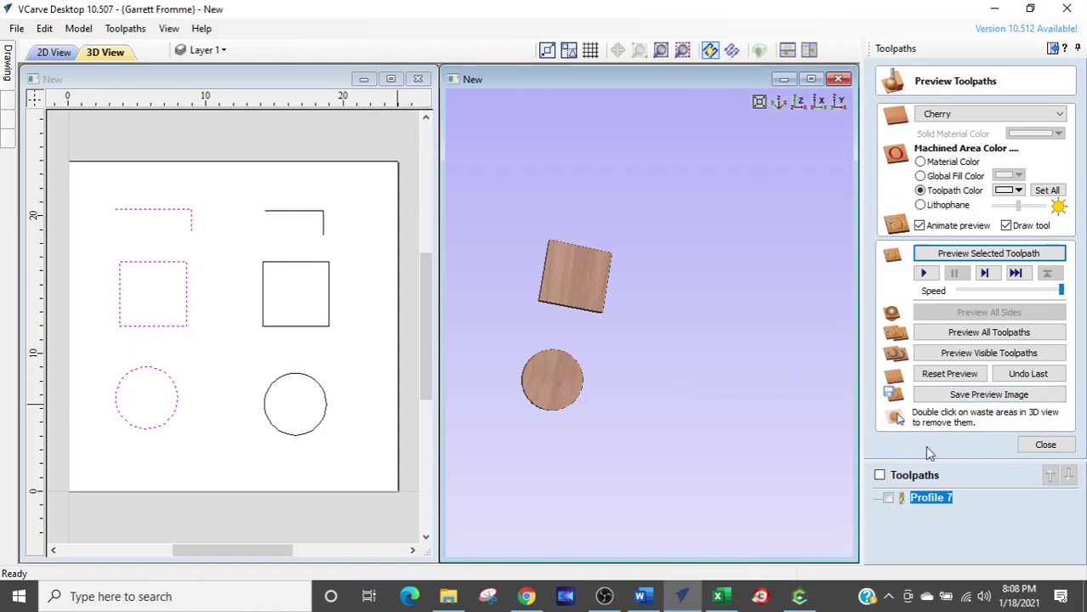
Reset and re-simulate the profile cuts, removing the waste board again to inspect the pieces.
{"action": "left_click", "coordinate": [946, 375]}
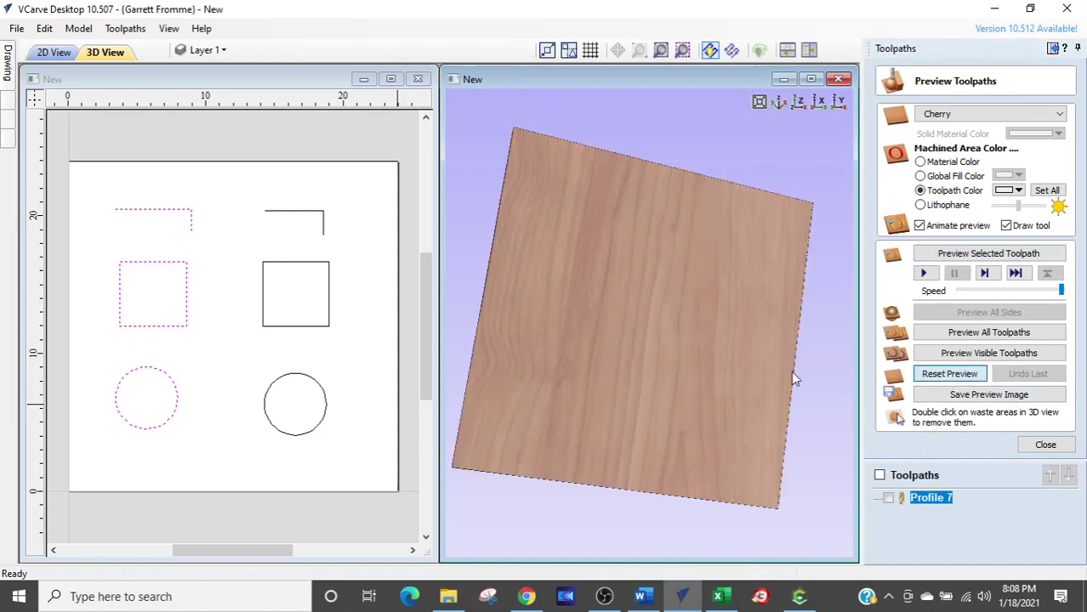
{"action": "left_click", "coordinate": [988, 254]}
{"action": "left_click_drag", "start_coordinate": [697, 347], "coordinate": [675, 319]}
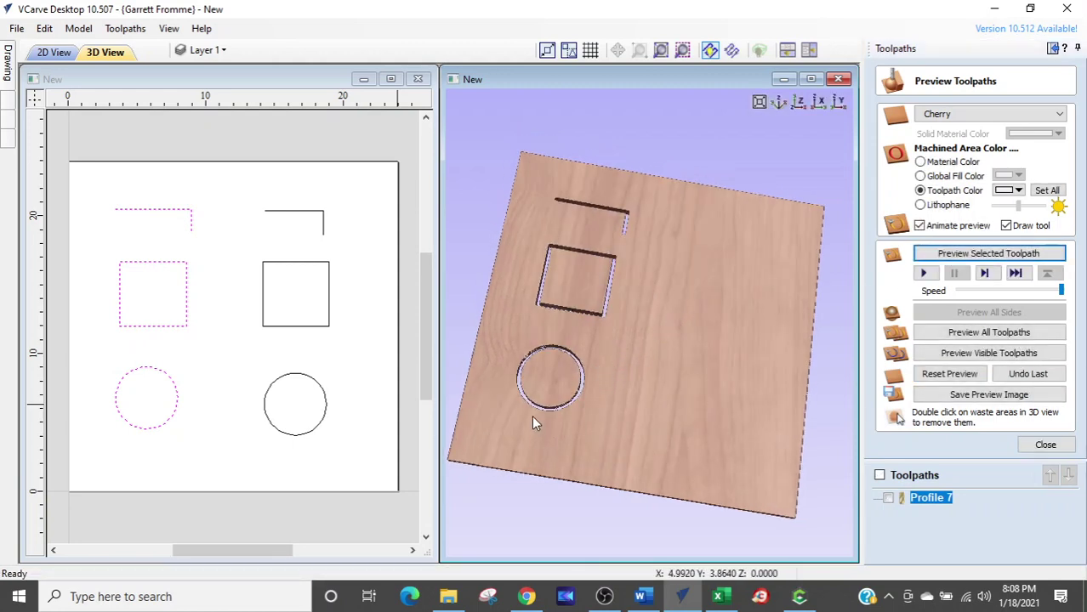
{"action": "left_click", "coordinate": [729, 348]}
{"action": "left_click_drag", "start_coordinate": [610, 375], "coordinate": [618, 409]}
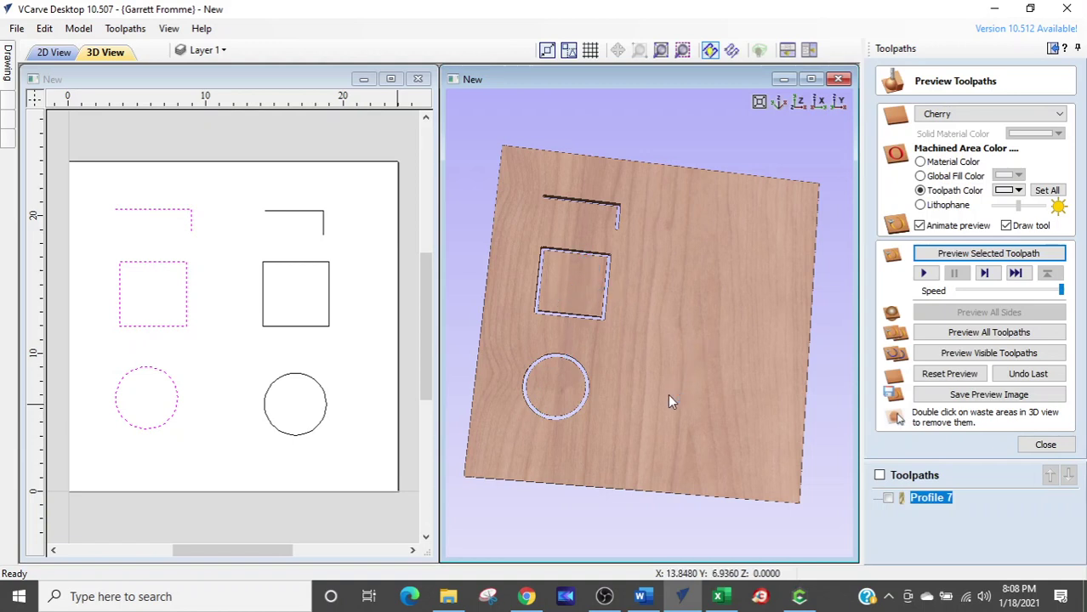
{"action": "double_click", "coordinate": [713, 353]}
{"action": "left_click_drag", "start_coordinate": [646, 423], "coordinate": [645, 348]}
Reset the preview, rerun the Profile 7 simulation on the full board, and close the preview.
{"action": "left_click", "coordinate": [945, 377]}
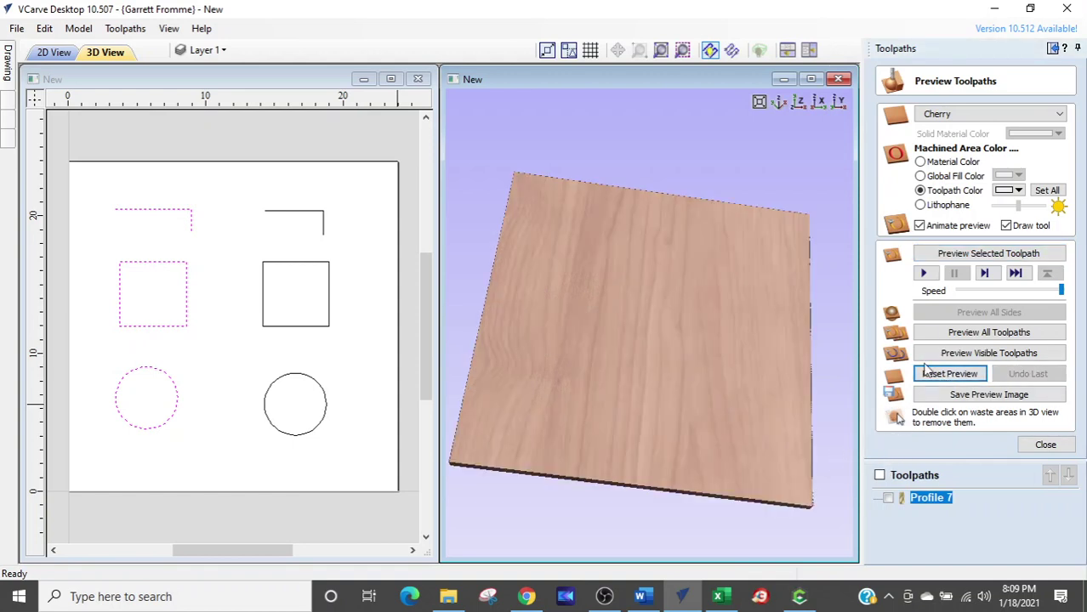
{"action": "left_click", "coordinate": [987, 253]}
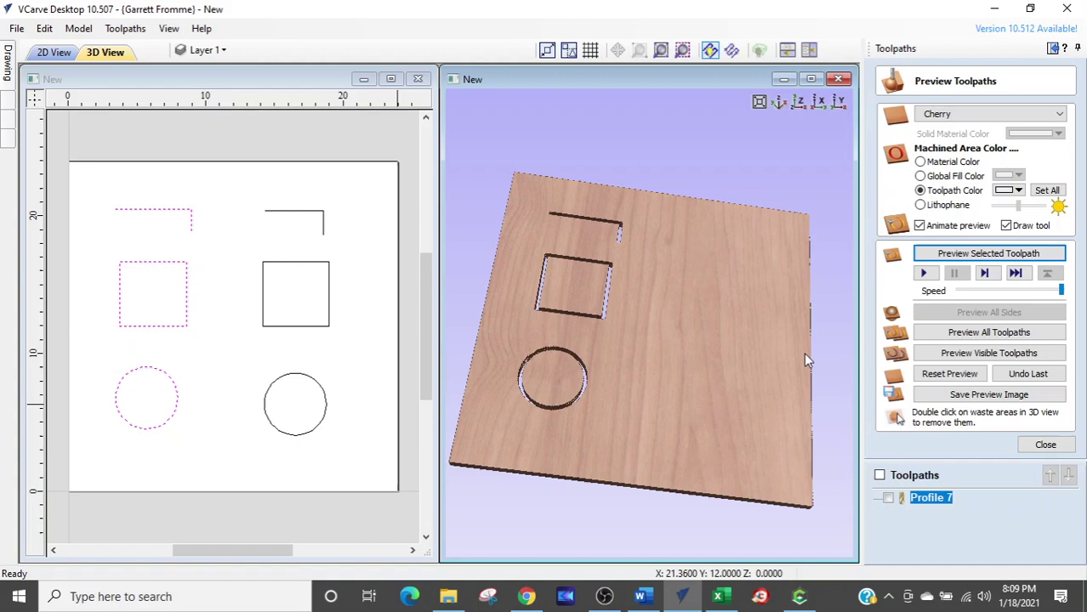
{"action": "left_click", "coordinate": [1046, 446]}
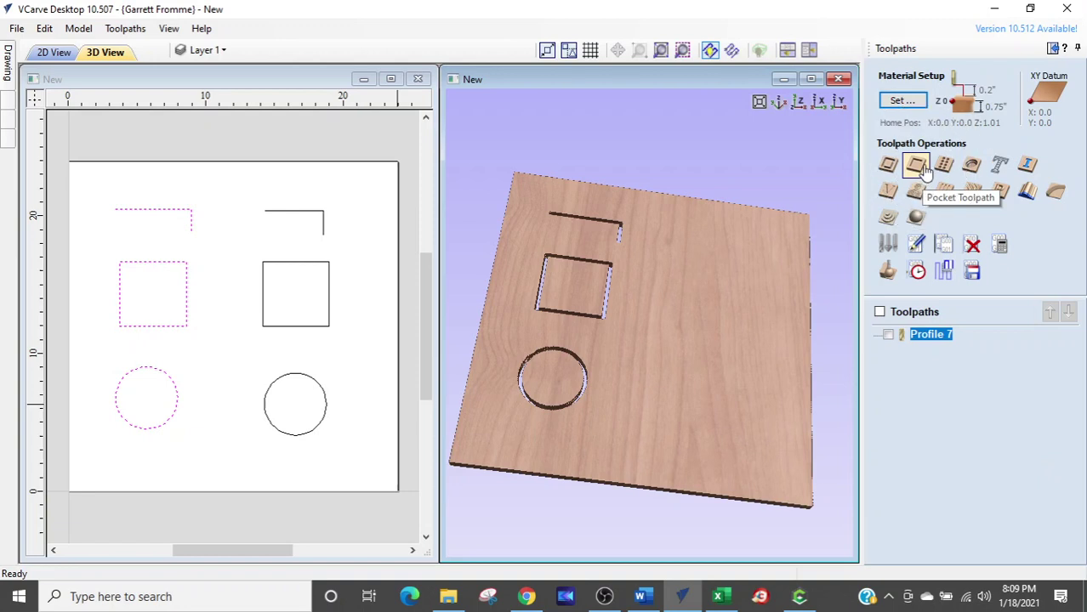
Start a 0.75-inch pocket toolpath on the right square and circle, removing its 1/8" end mill.
{"action": "left_click", "coordinate": [917, 166]}
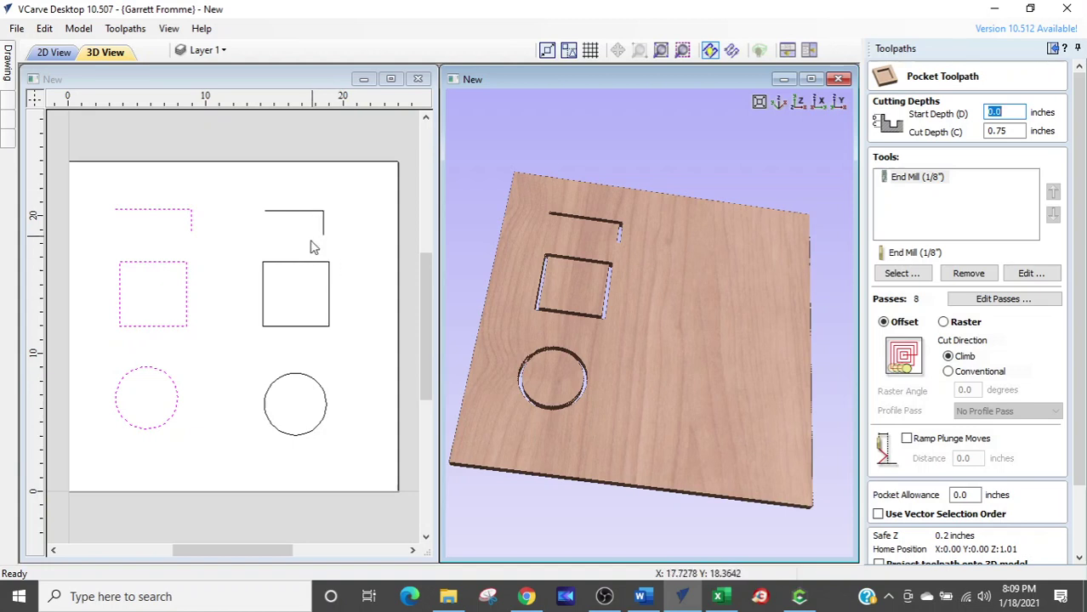
{"action": "left_click_drag", "start_coordinate": [311, 245], "coordinate": [239, 405]}
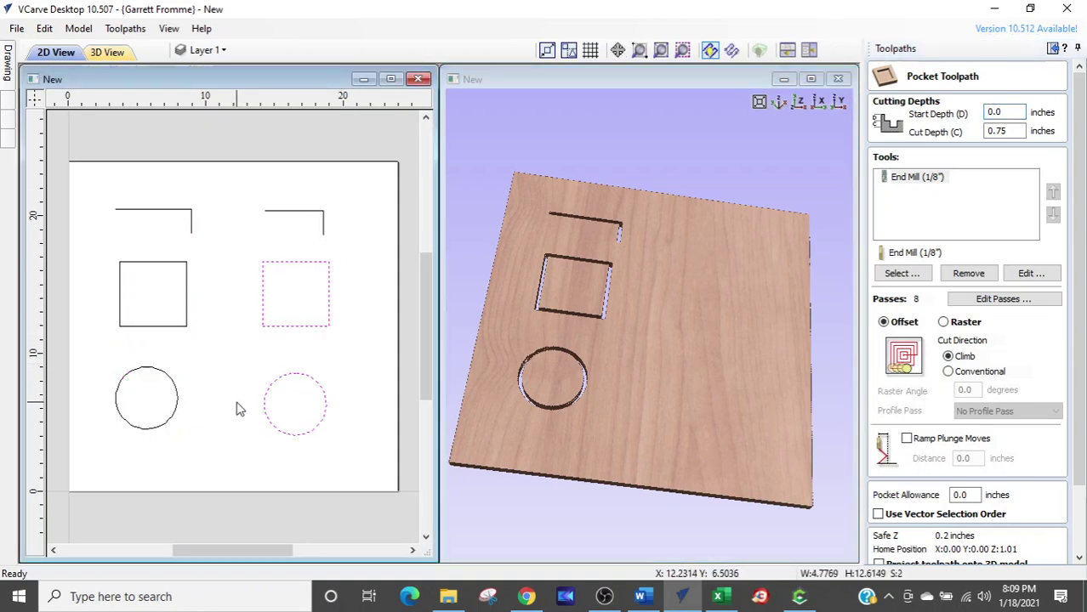
{"action": "left_click", "coordinate": [1007, 131]}
{"action": "left_click", "coordinate": [910, 178]}
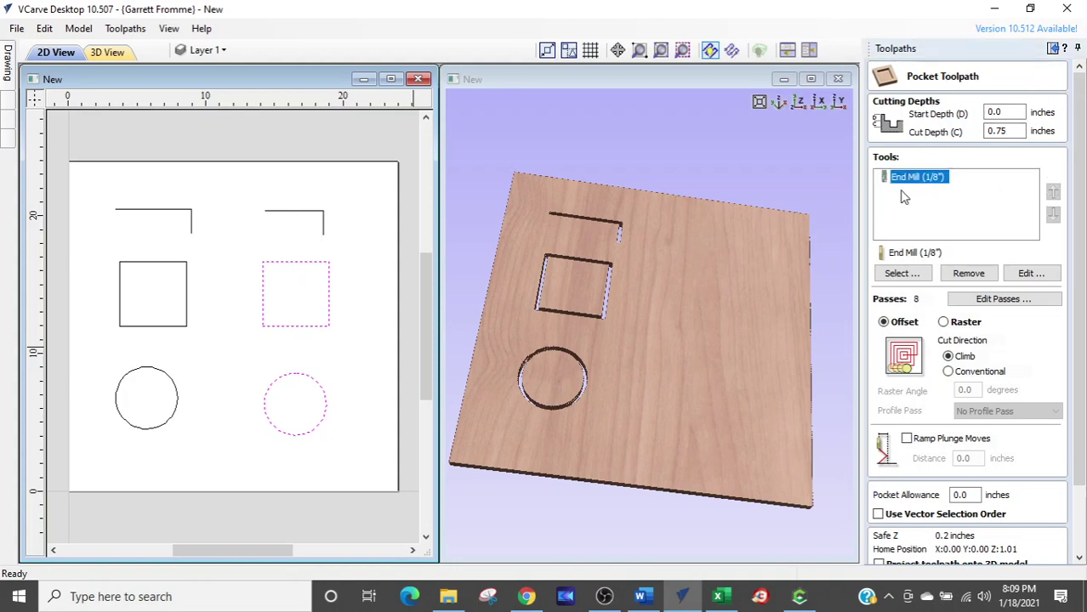
{"action": "left_click", "coordinate": [955, 281]}
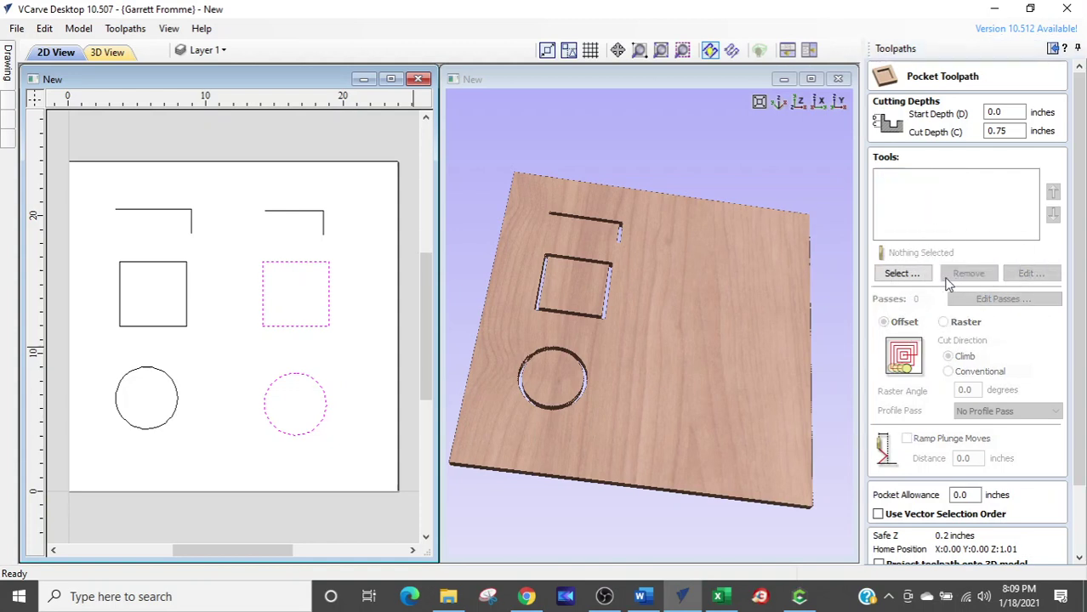
{"action": "left_click", "coordinate": [904, 281]}
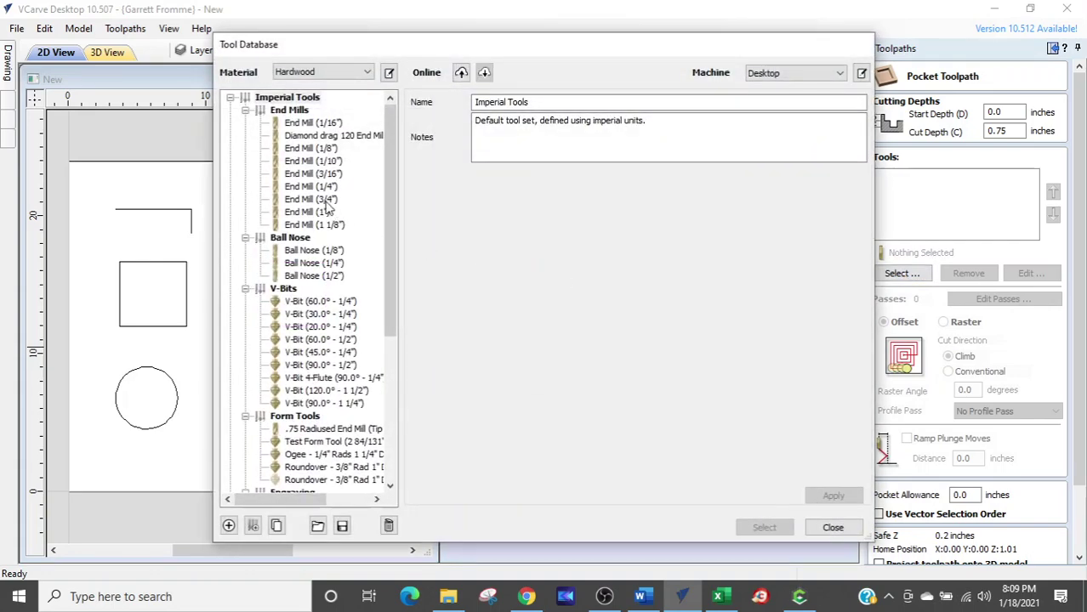
Choose the End Mill (1/4") for the pocket toolpath.
{"action": "double_click", "coordinate": [315, 187]}
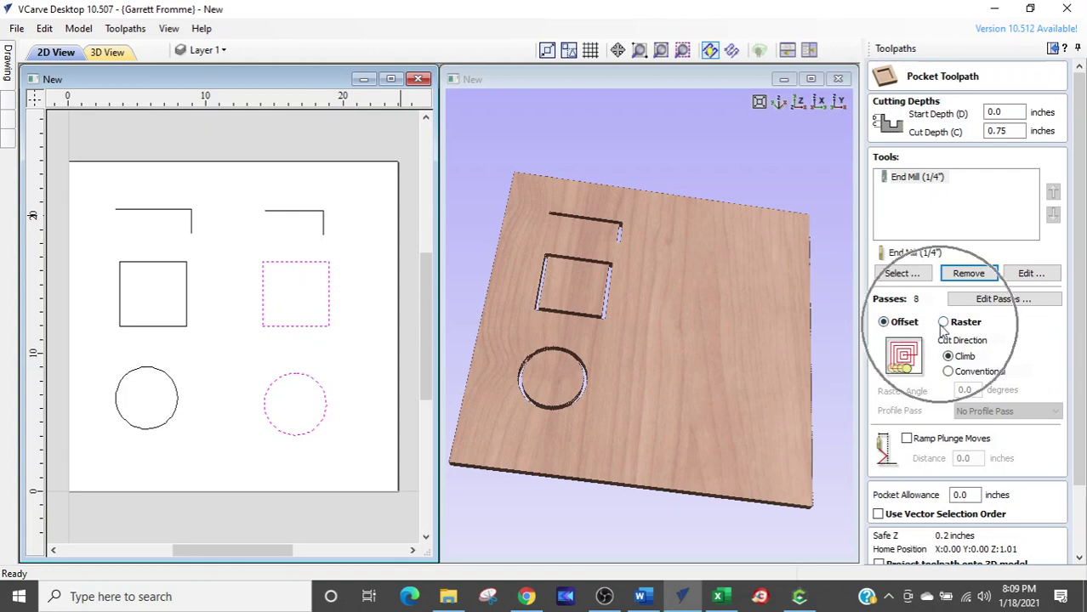
{"action": "left_click", "coordinate": [883, 324]}
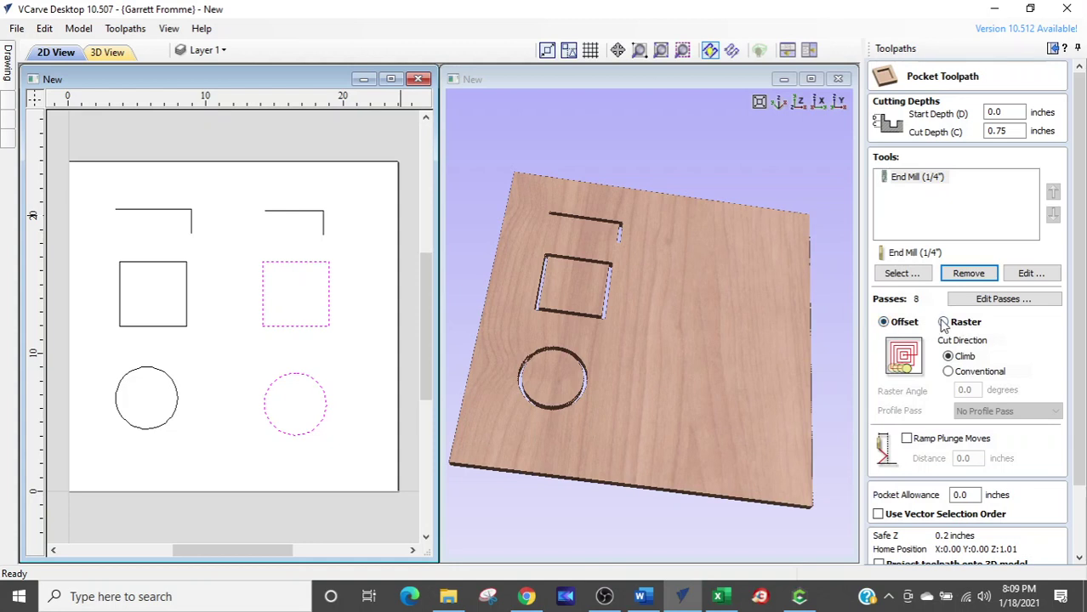
{"action": "left_click_drag", "start_coordinate": [624, 347], "coordinate": [762, 386]}
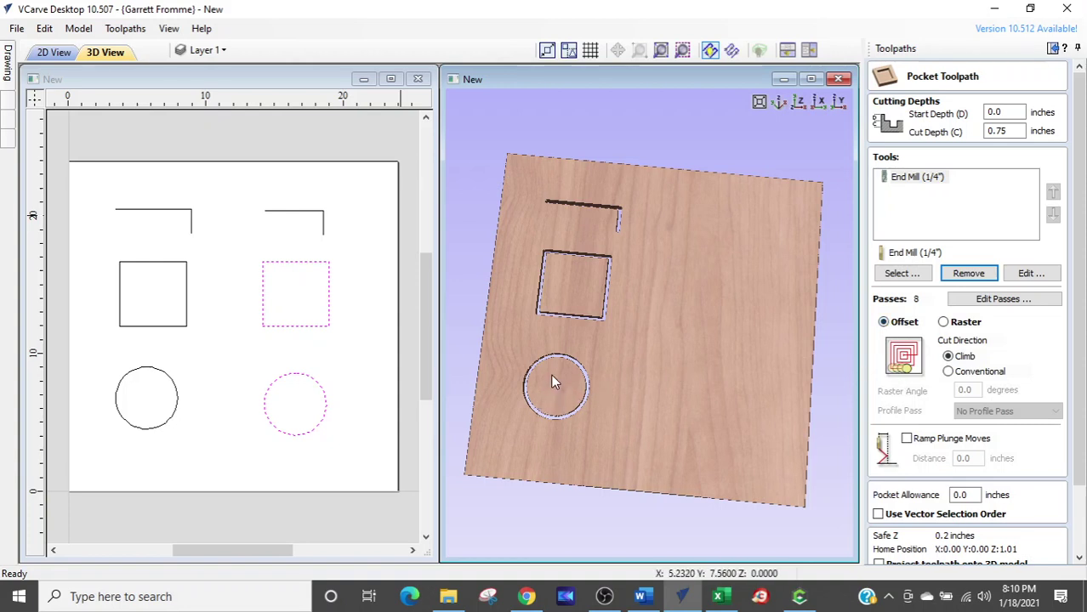
{"action": "scroll", "coordinate": [560, 388], "scroll_direction": "up", "scroll_amount": 3}
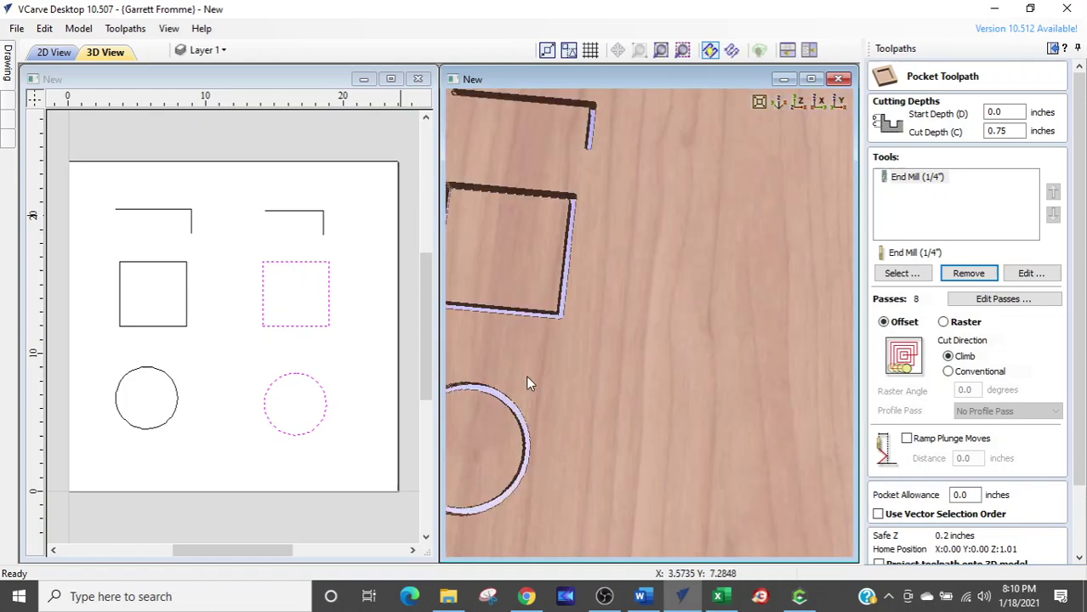
{"action": "left_click_drag", "start_coordinate": [566, 362], "coordinate": [730, 298], "text": "shift"}
{"action": "scroll", "coordinate": [684, 385], "scroll_direction": "up", "scroll_amount": 2}
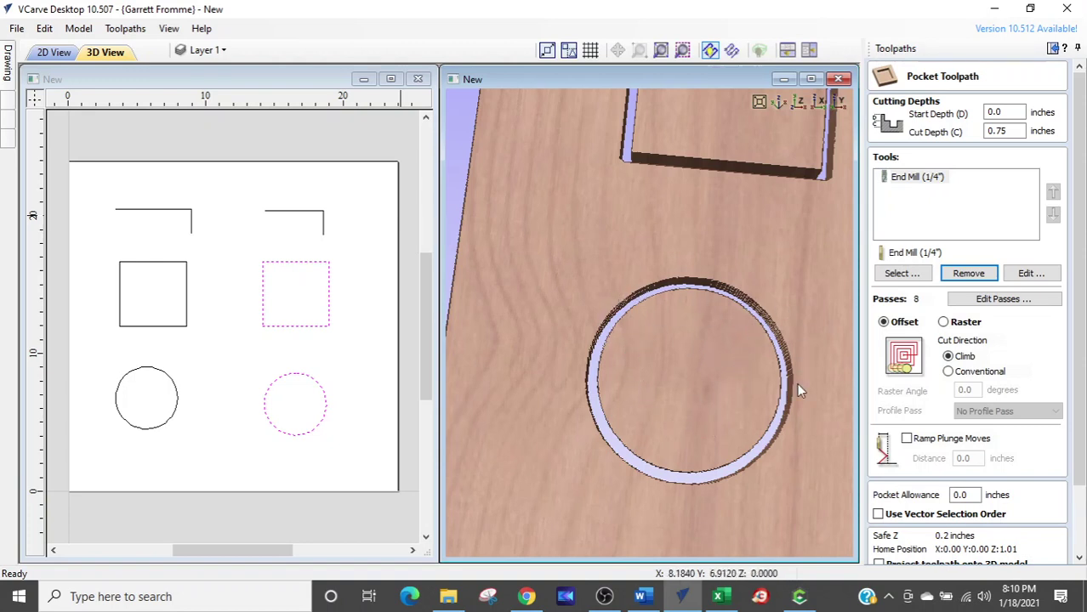
Switch pocket clearing from Offset to Raster and scroll down to the Calculate button.
{"action": "left_click", "coordinate": [883, 323]}
{"action": "left_click", "coordinate": [943, 323]}
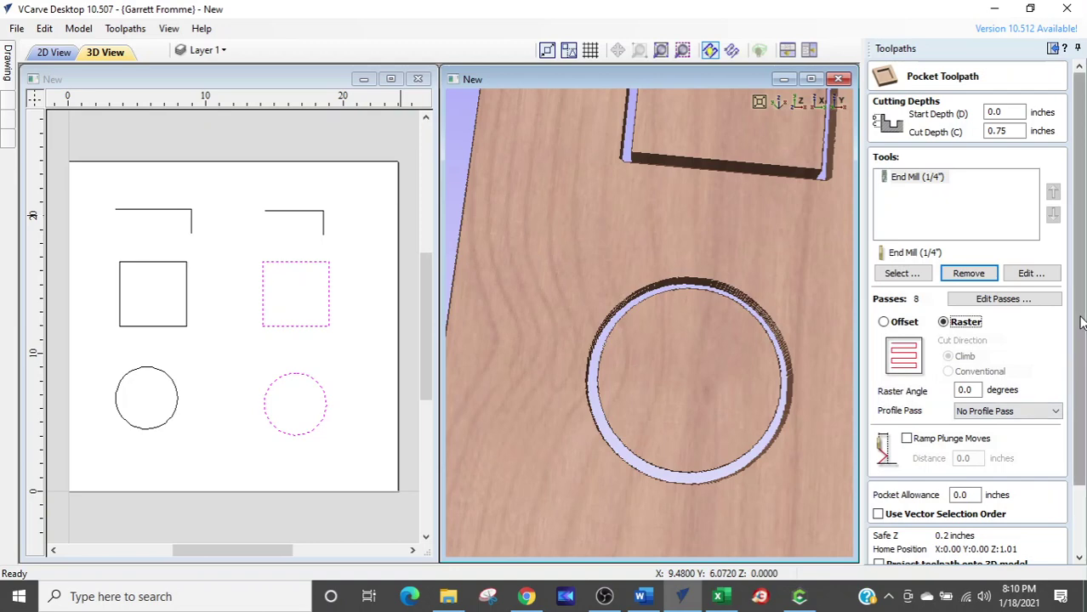
{"action": "left_click_drag", "start_coordinate": [1082, 322], "coordinate": [1084, 274]}
{"action": "scroll", "coordinate": [649, 390], "scroll_direction": "down", "scroll_amount": 3}
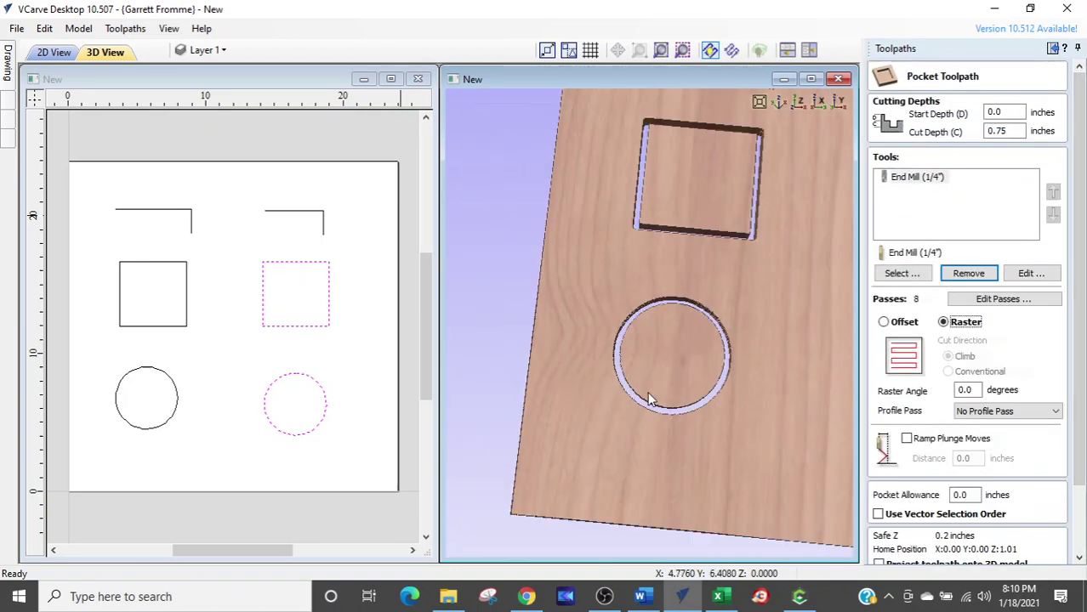
{"action": "middle_click_drag", "start_coordinate": [664, 368], "coordinate": [500, 392]}
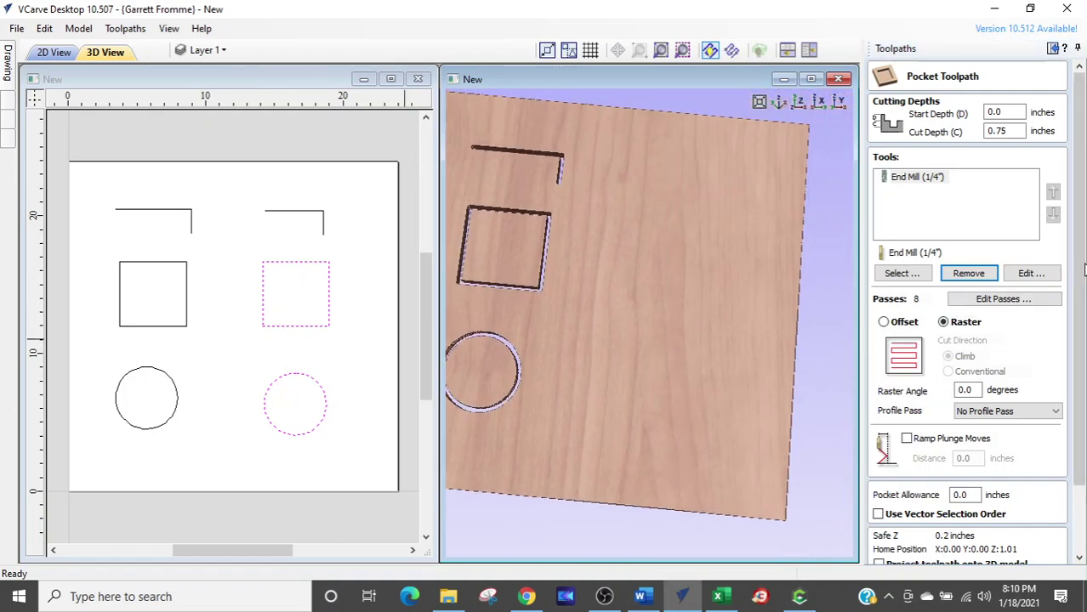
{"action": "scroll", "coordinate": [1078, 273], "scroll_direction": "down", "scroll_amount": 3}
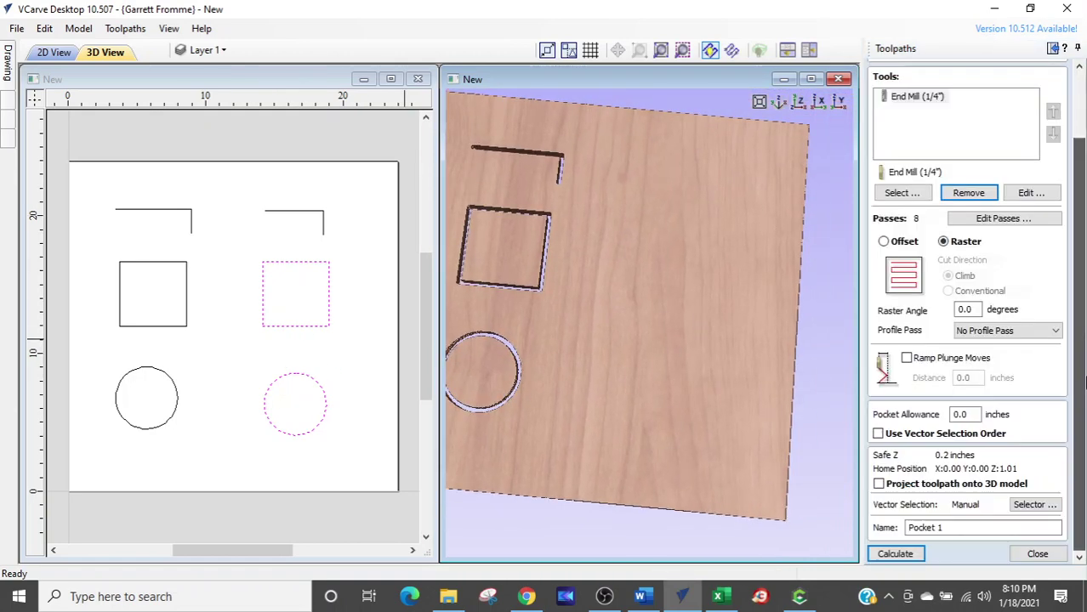
Calculate the pocket toolpath and show all toolpaths on the rotated 3D board.
{"action": "left_click", "coordinate": [896, 555]}
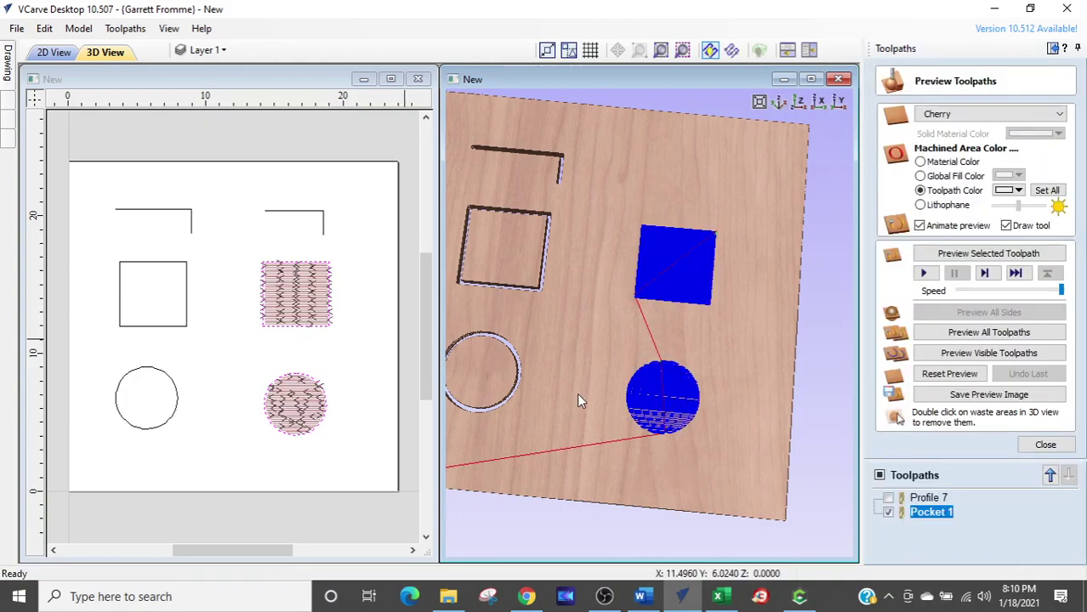
{"action": "left_click_drag", "start_coordinate": [577, 393], "coordinate": [648, 437]}
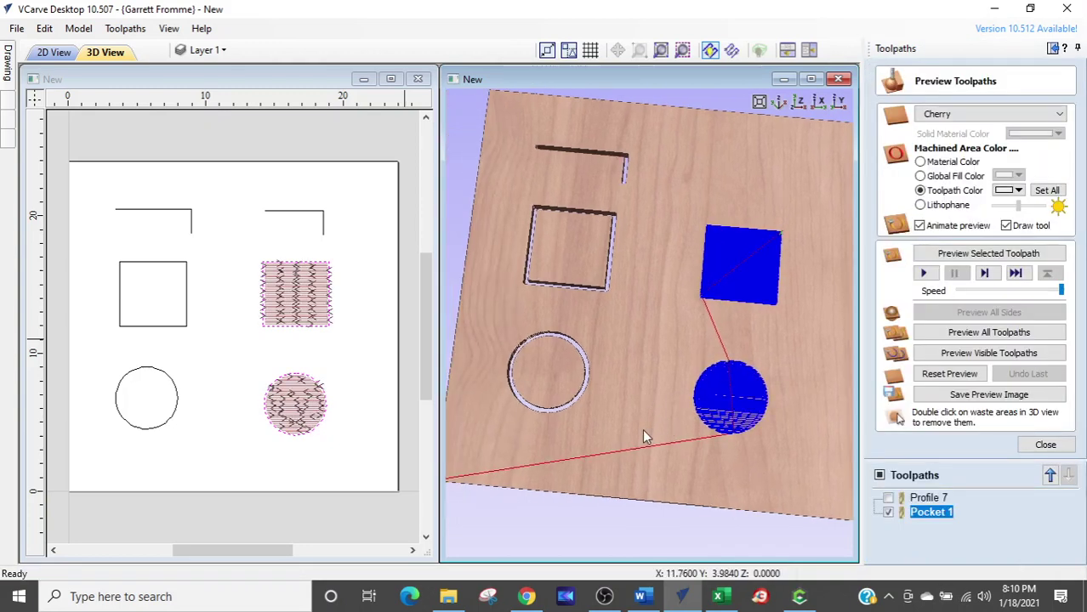
{"action": "left_click", "coordinate": [888, 511]}
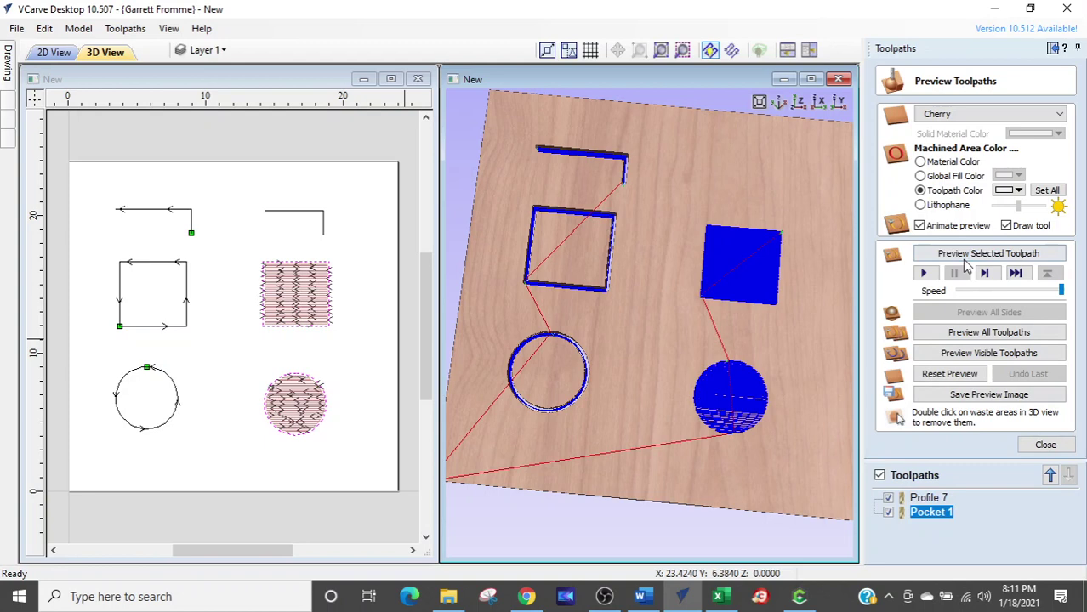
Simulate Pocket 1 alone, showing the right square and circle cut through the board.
{"action": "left_click", "coordinate": [922, 501]}
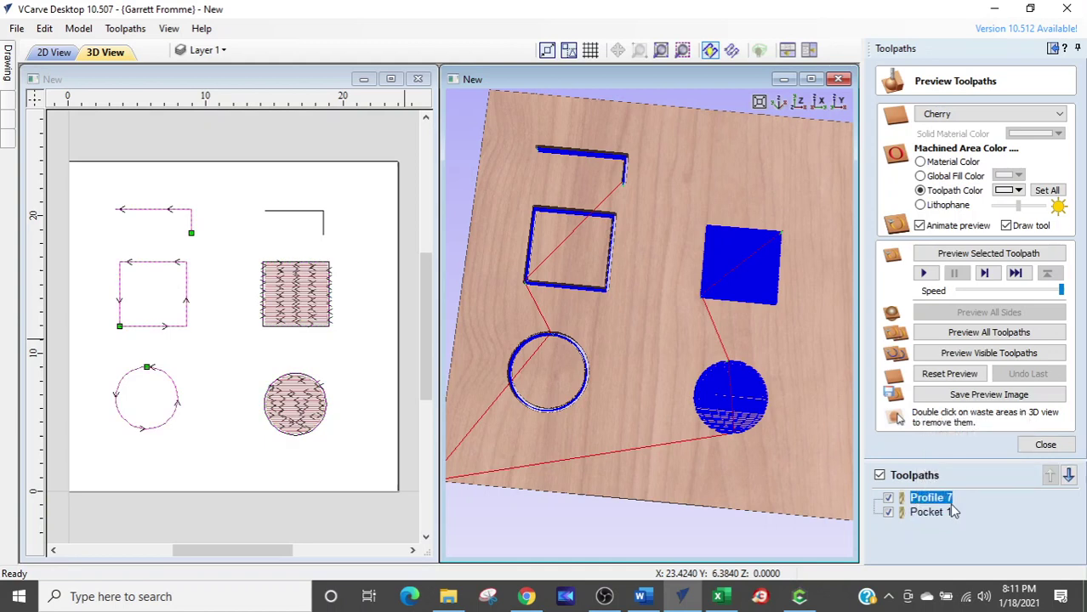
{"action": "mouse_move", "coordinate": [923, 504]}
{"action": "left_click", "coordinate": [923, 513]}
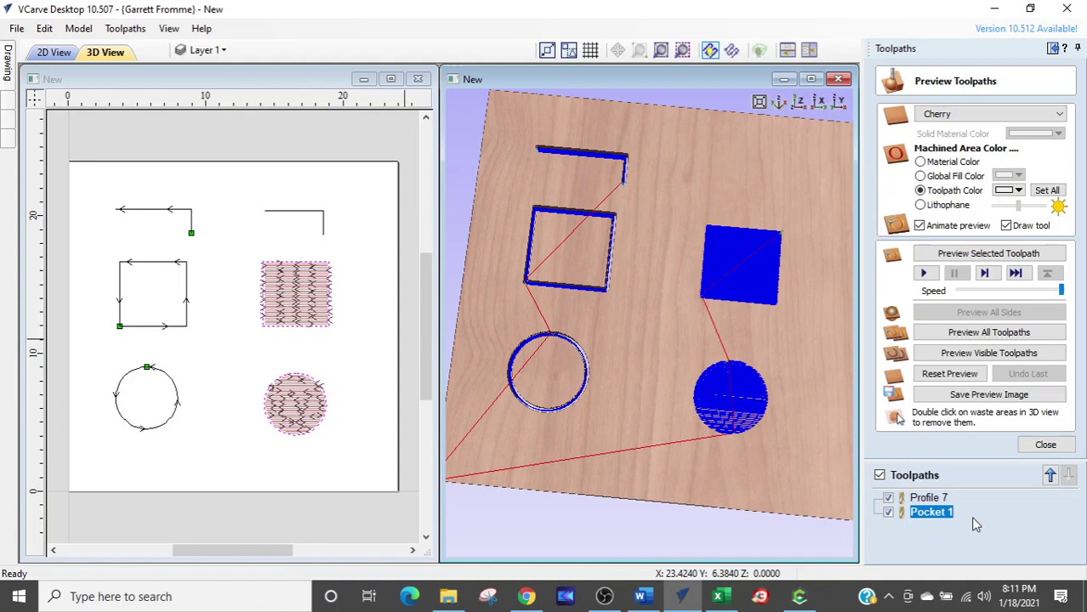
{"action": "left_click", "coordinate": [963, 254]}
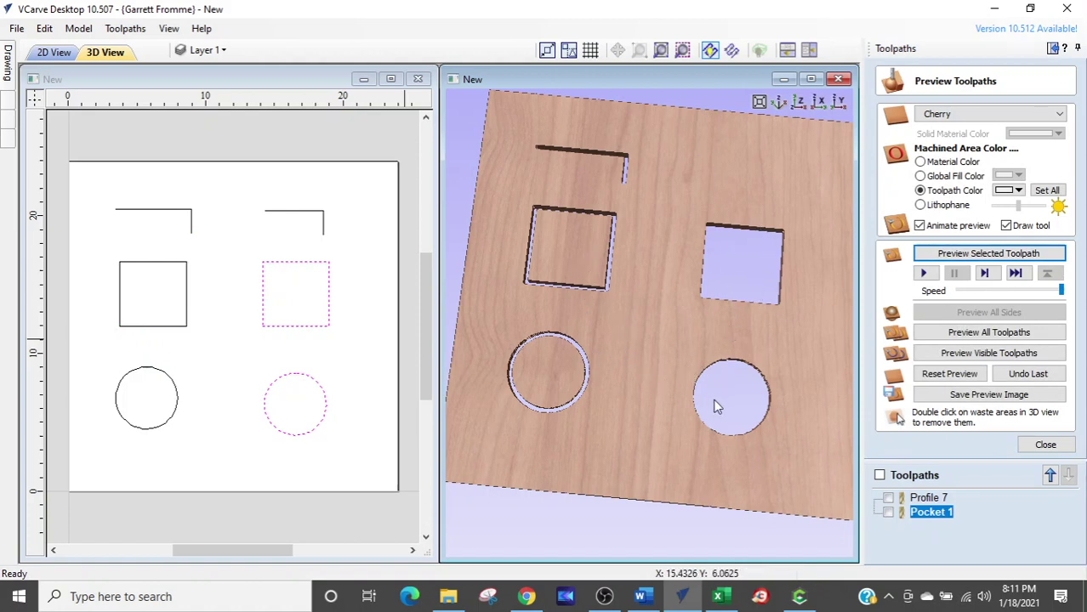
{"action": "left_click_drag", "start_coordinate": [607, 390], "coordinate": [621, 369]}
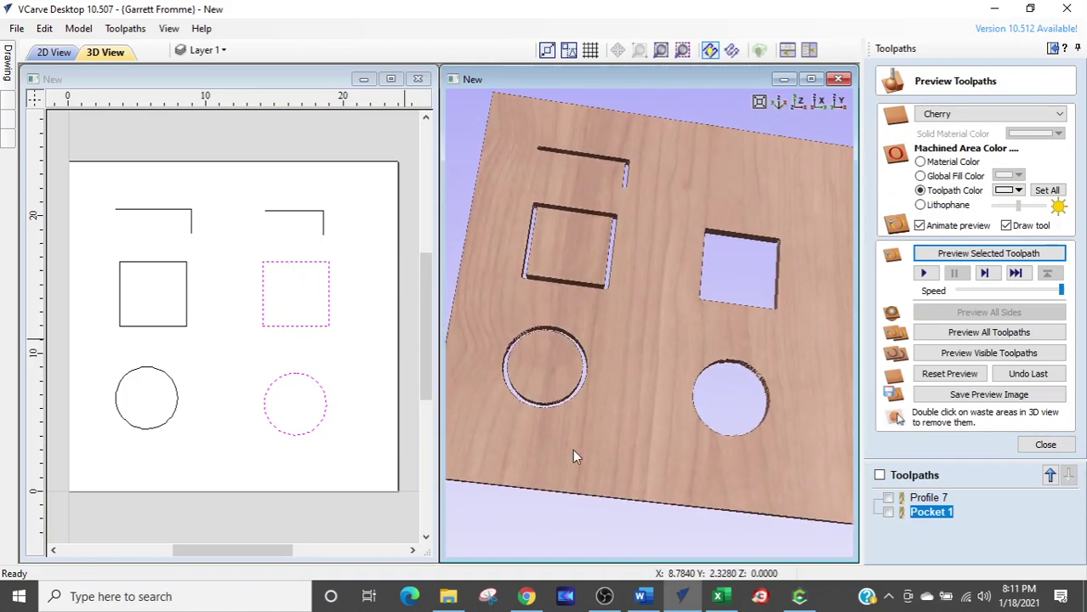
Reopen the Pocket 1 toolpath settings for editing.
{"action": "left_click", "coordinate": [289, 402]}
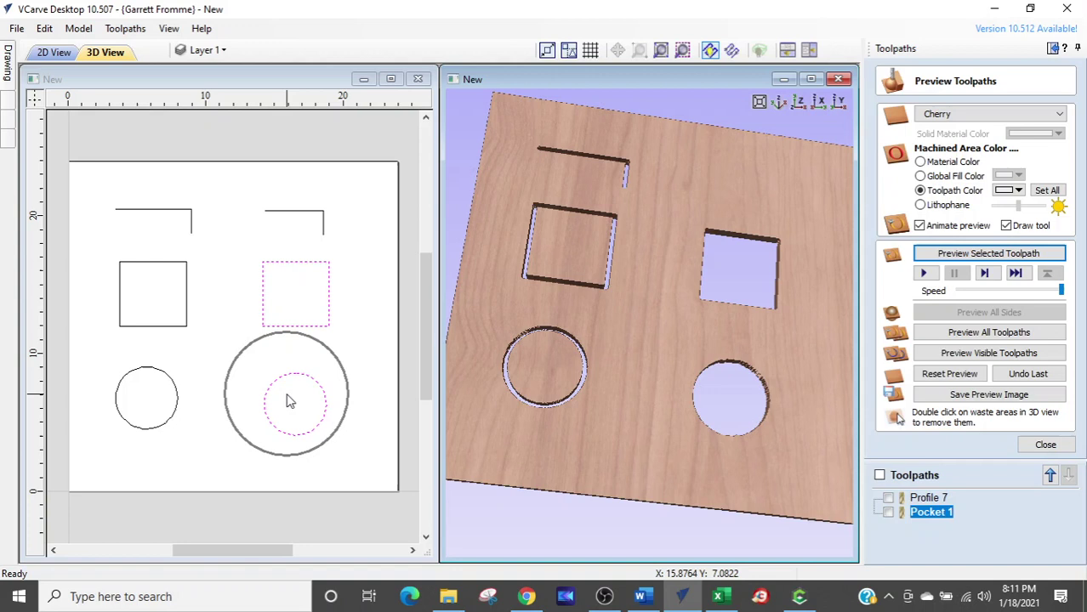
{"action": "left_click", "coordinate": [152, 402]}
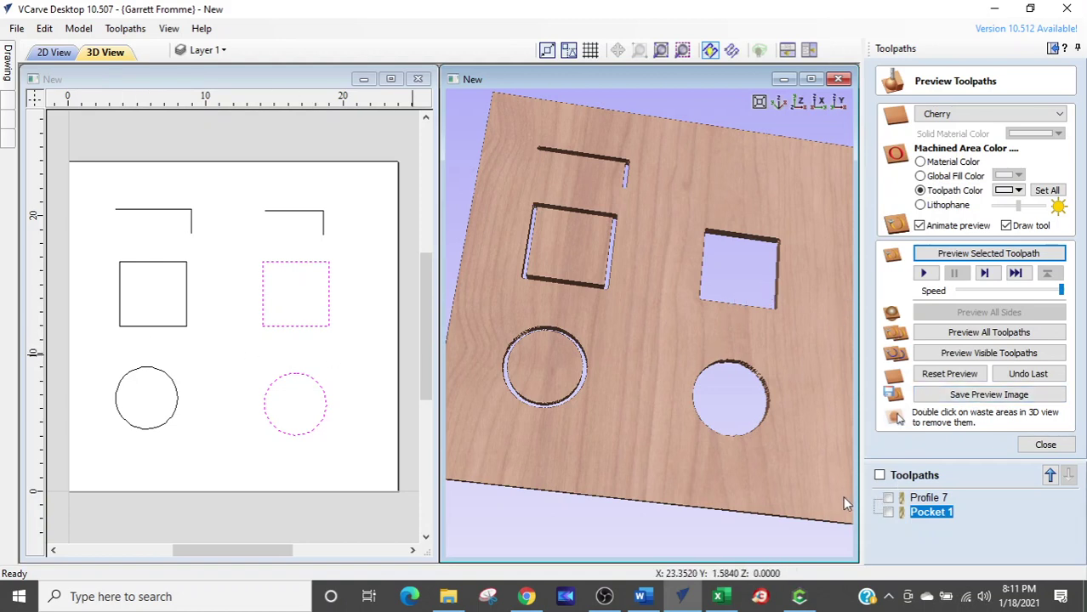
{"action": "double_click", "coordinate": [898, 514]}
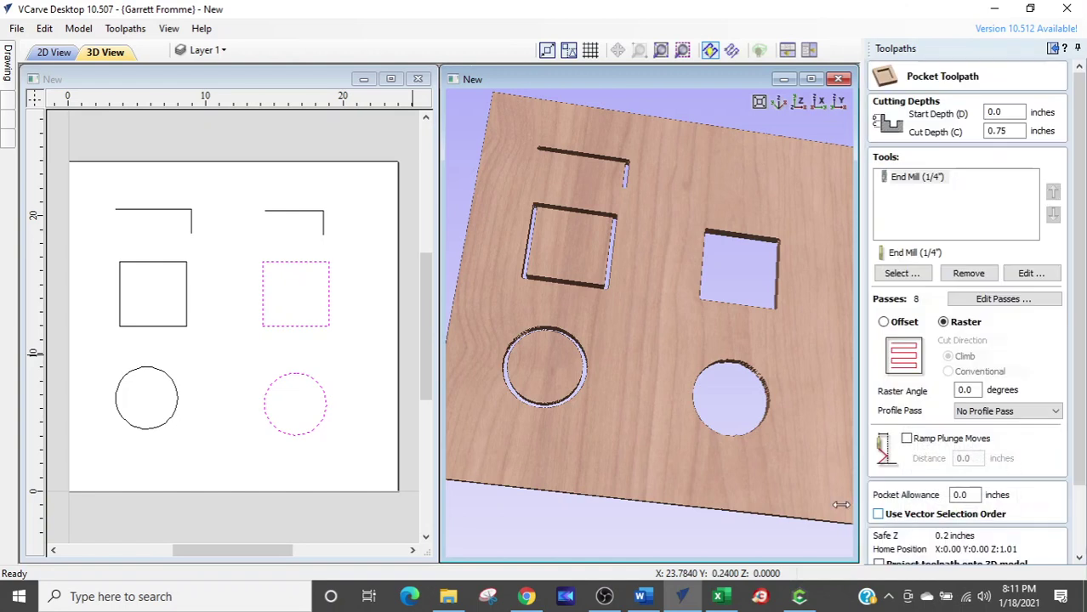
Add the open top-right corner line to Pocket 1's vectors and recalculate.
{"action": "left_click", "coordinate": [312, 221]}
{"action": "left_click", "coordinate": [311, 221], "text": "shift"}
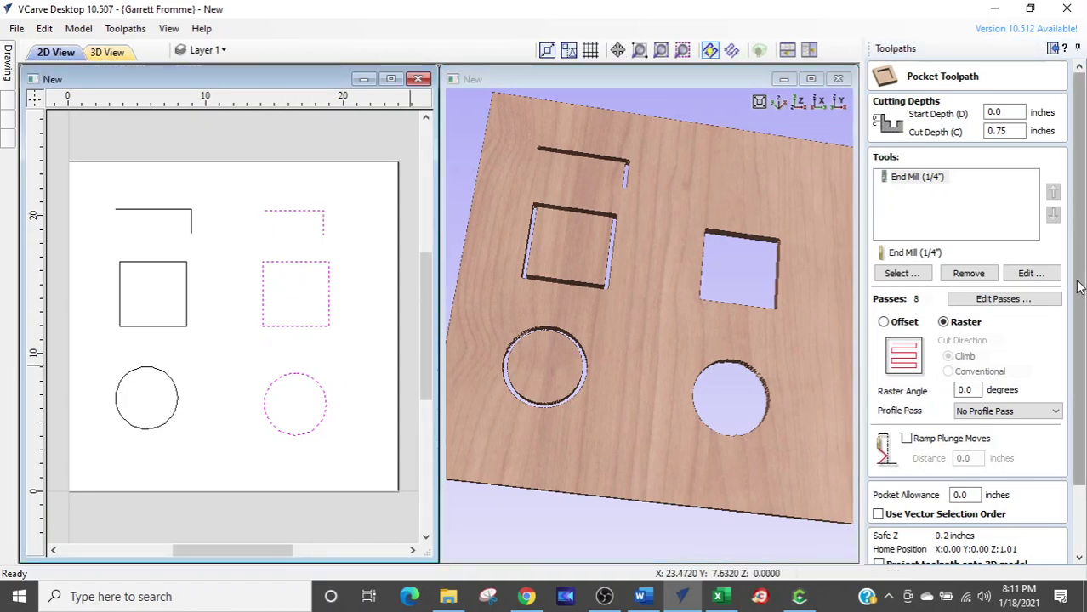
{"action": "scroll", "coordinate": [1080, 287], "scroll_direction": "down", "scroll_amount": 3}
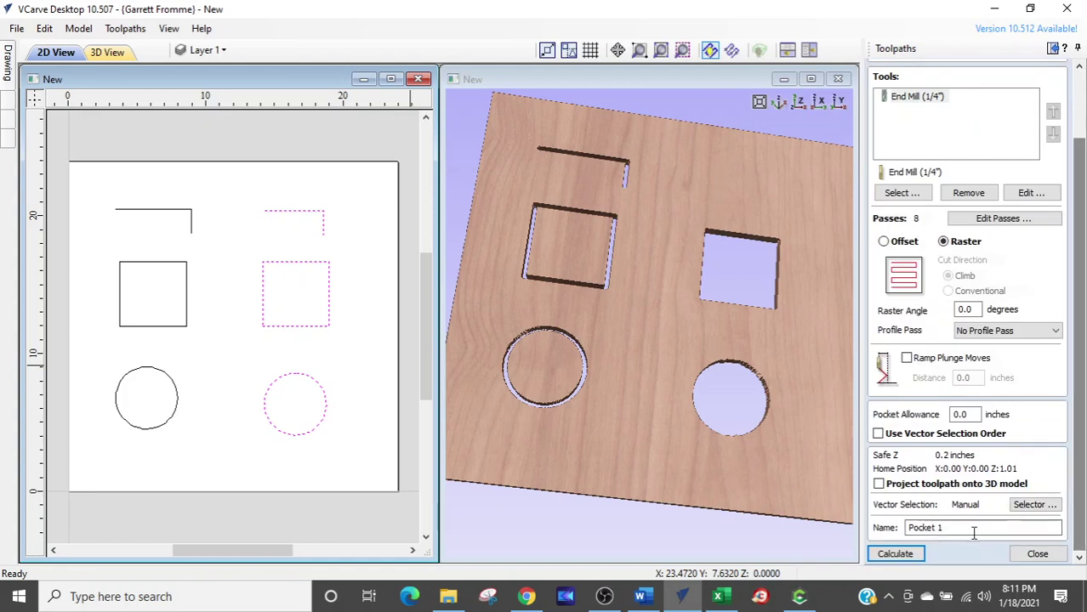
{"action": "left_click", "coordinate": [894, 555]}
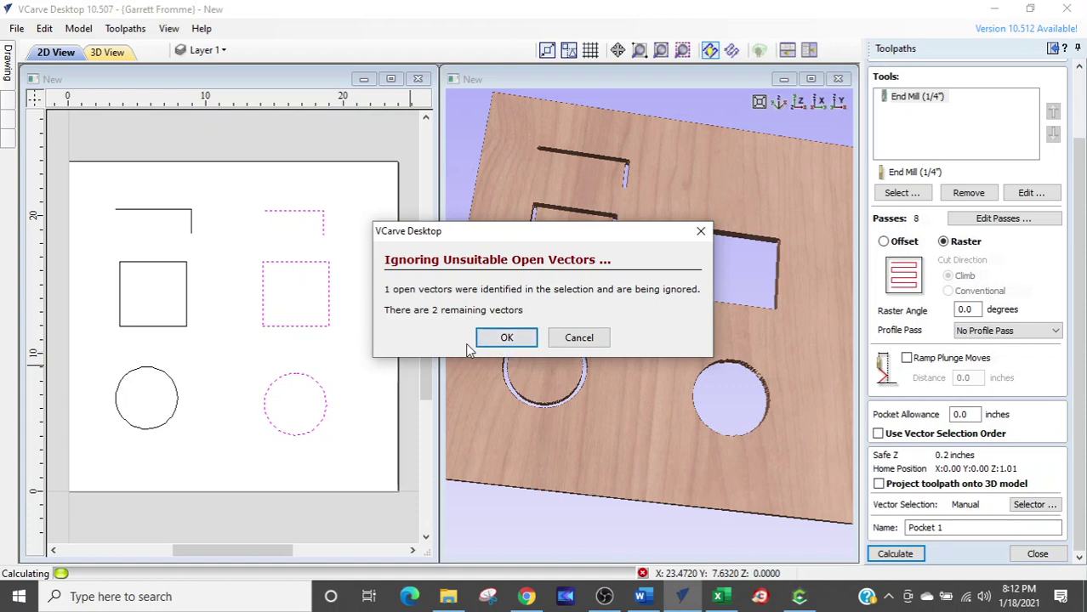
Dismiss the open-vector warning and change Pocket 1 to Offset clearing with Climb direction.
{"action": "left_click", "coordinate": [506, 343]}
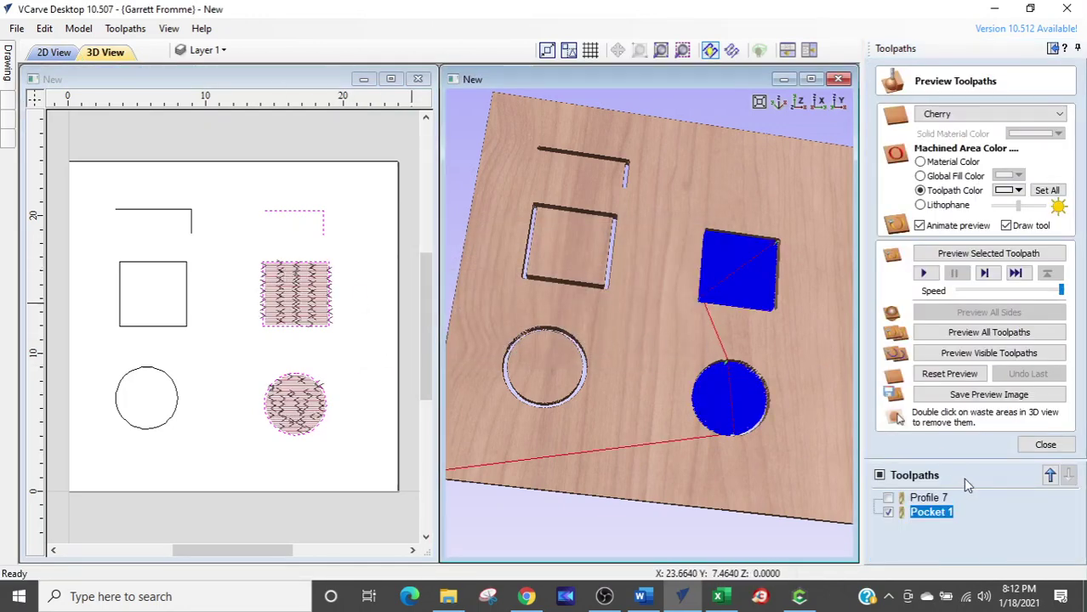
{"action": "scroll", "coordinate": [238, 442], "scroll_direction": "up", "scroll_amount": 3}
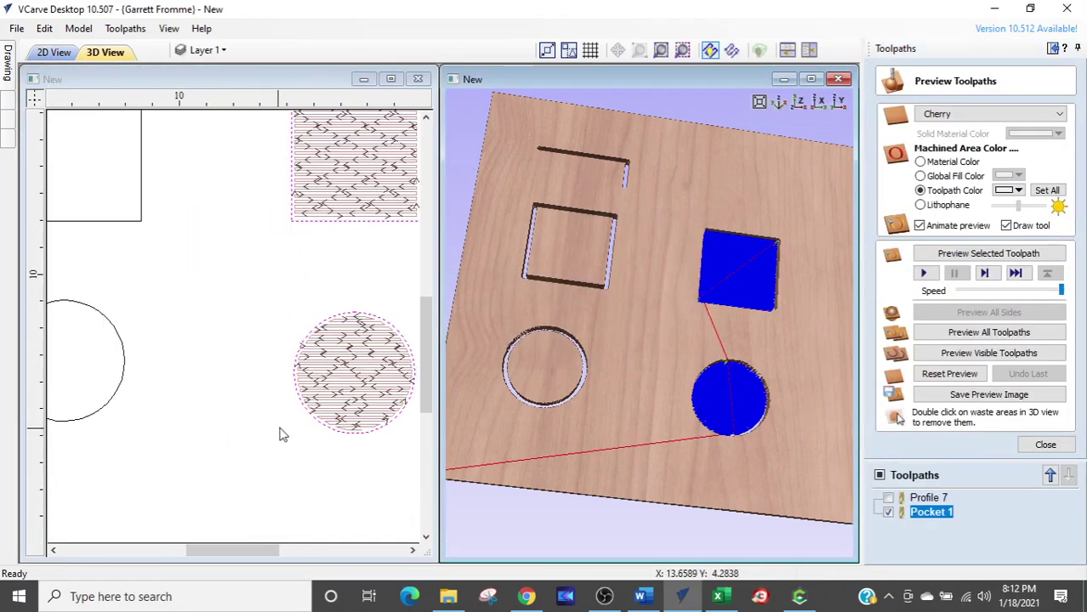
{"action": "middle_click_drag", "start_coordinate": [360, 399], "coordinate": [279, 449]}
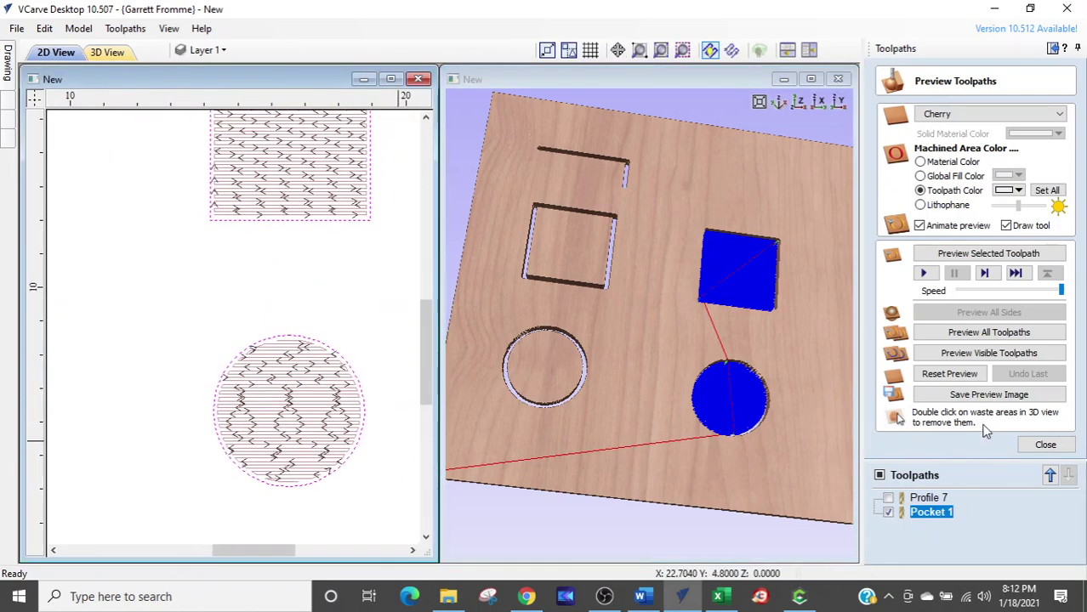
{"action": "double_click", "coordinate": [928, 512]}
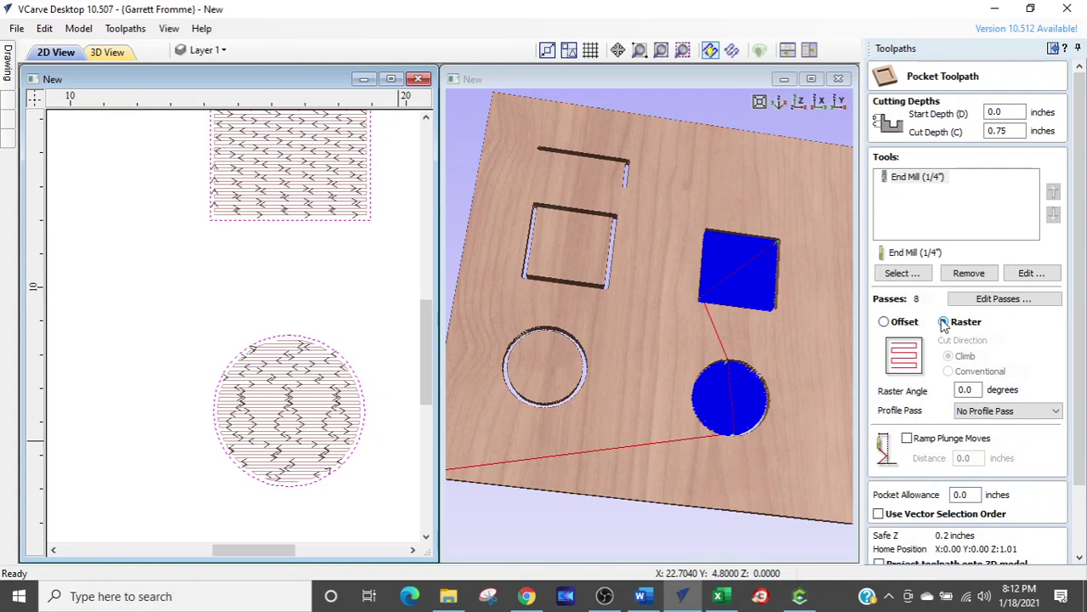
{"action": "left_click", "coordinate": [884, 323]}
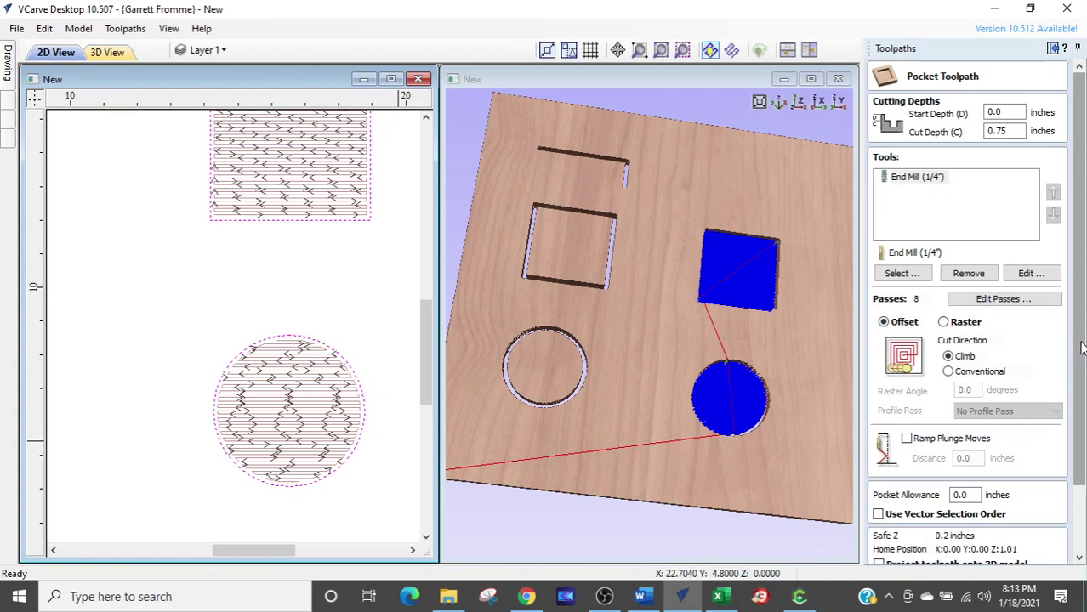
{"action": "scroll", "coordinate": [665, 331], "scroll_direction": "down", "scroll_amount": 3}
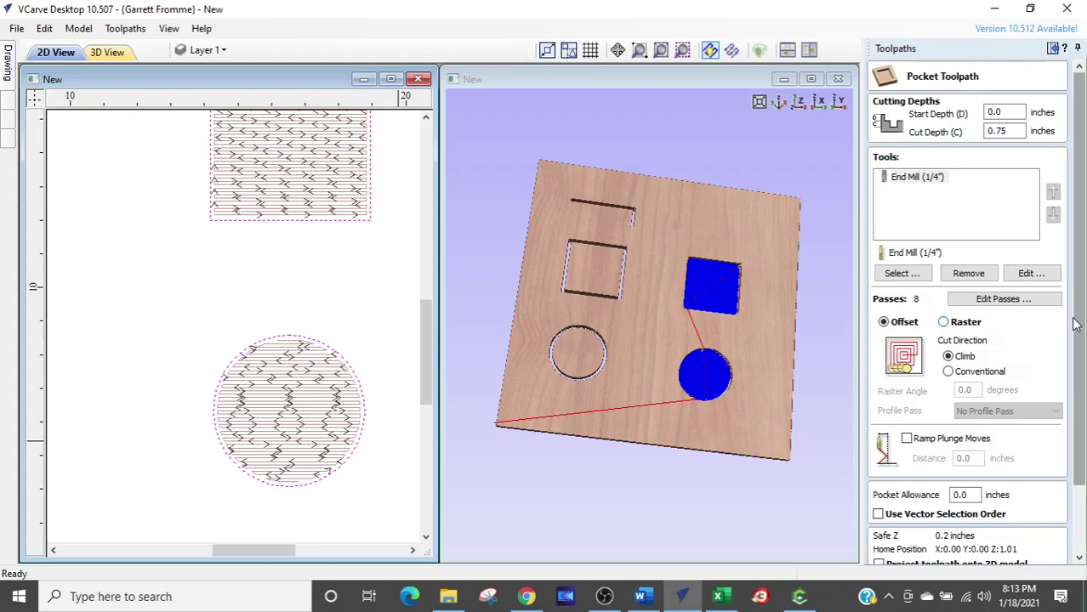
{"action": "scroll", "coordinate": [1071, 324], "scroll_direction": "down", "scroll_amount": 2}
Recalculate the offset pocket and simulate it on a reset cherry board.
{"action": "left_click", "coordinate": [894, 554]}
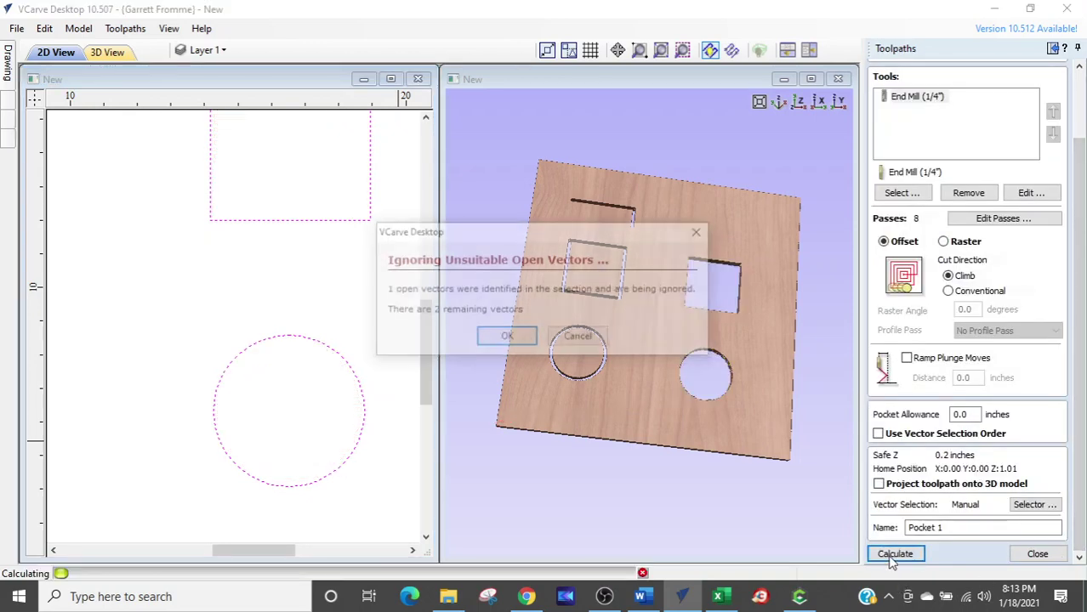
{"action": "left_click", "coordinate": [486, 335]}
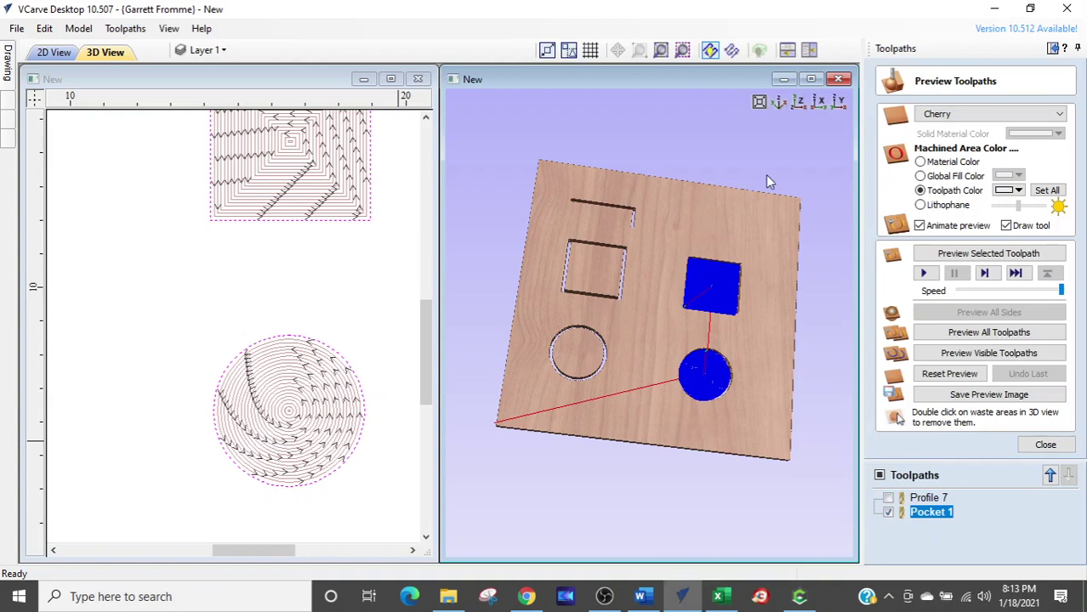
{"action": "left_click", "coordinate": [951, 374]}
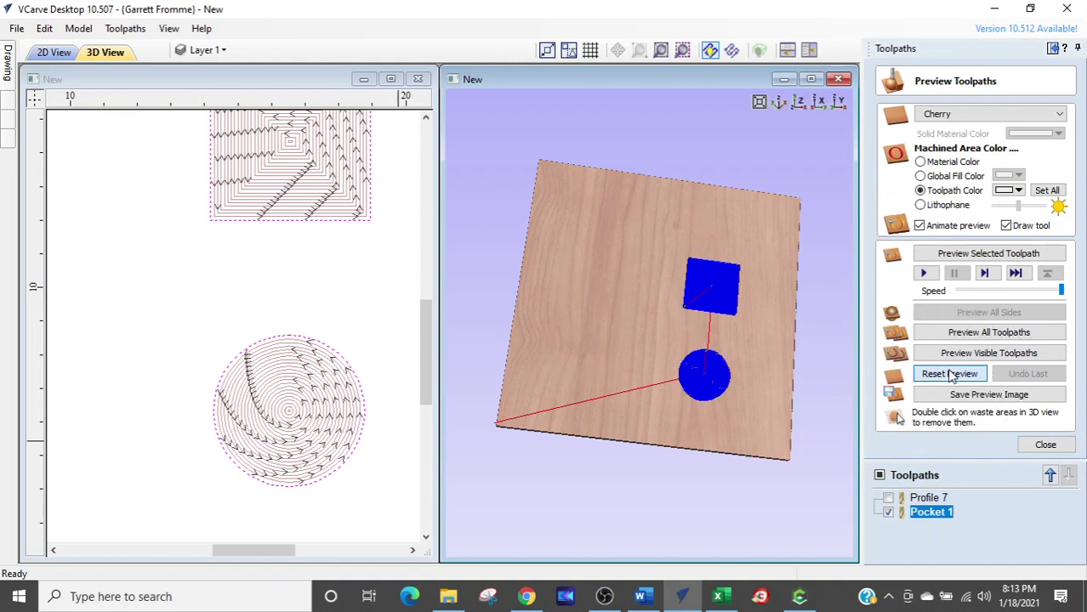
{"action": "left_click", "coordinate": [958, 255]}
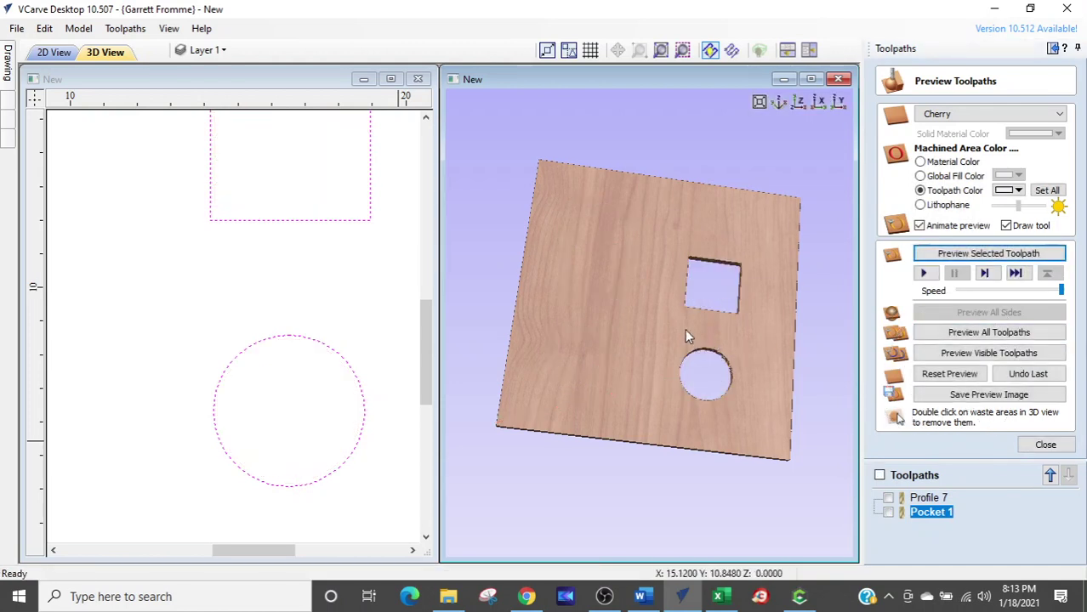
Inspect the through-cut square and circle from several angles, then close the preview.
{"action": "scroll", "coordinate": [692, 326], "scroll_direction": "up", "scroll_amount": 3}
{"action": "scroll", "coordinate": [692, 325], "scroll_direction": "up", "scroll_amount": 3}
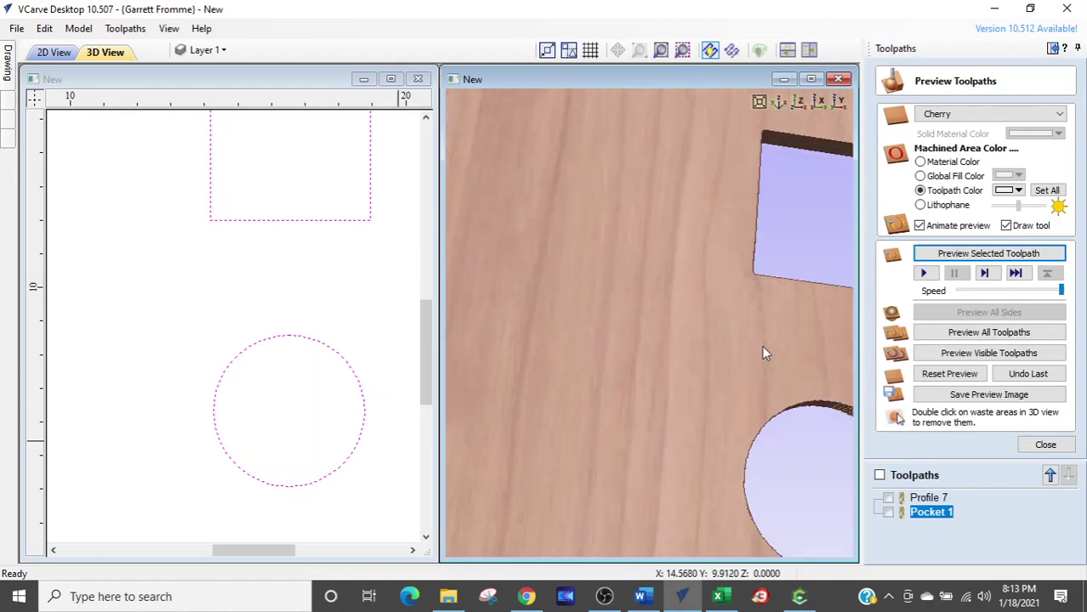
{"action": "scroll", "coordinate": [695, 263], "scroll_direction": "down", "scroll_amount": 2}
{"action": "left_click_drag", "start_coordinate": [817, 430], "coordinate": [643, 419]}
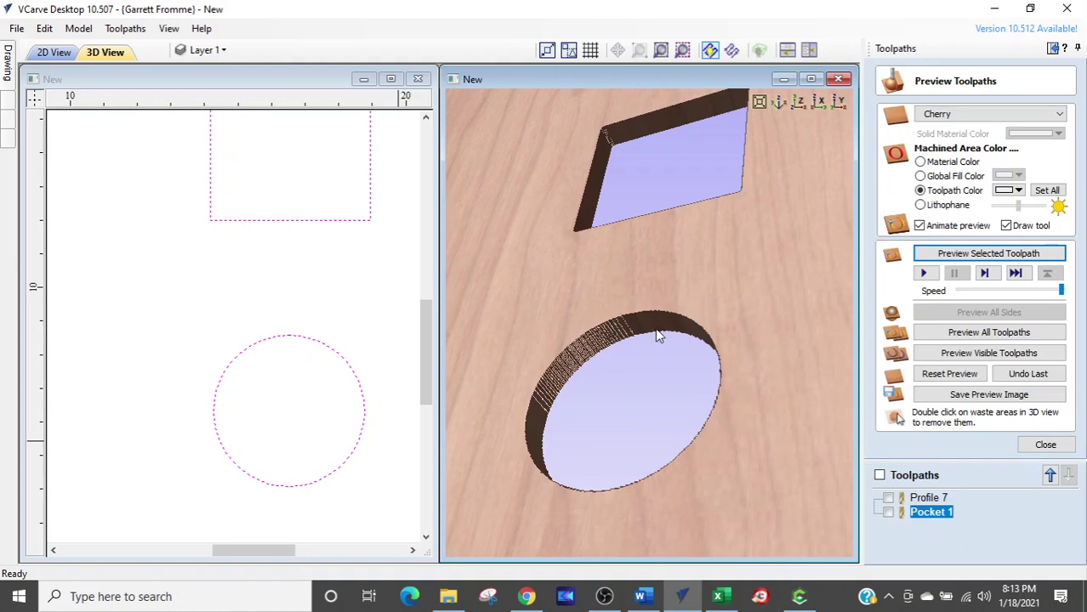
{"action": "left_click_drag", "start_coordinate": [480, 353], "coordinate": [465, 369]}
{"action": "scroll", "coordinate": [287, 336], "scroll_direction": "down", "scroll_amount": 3}
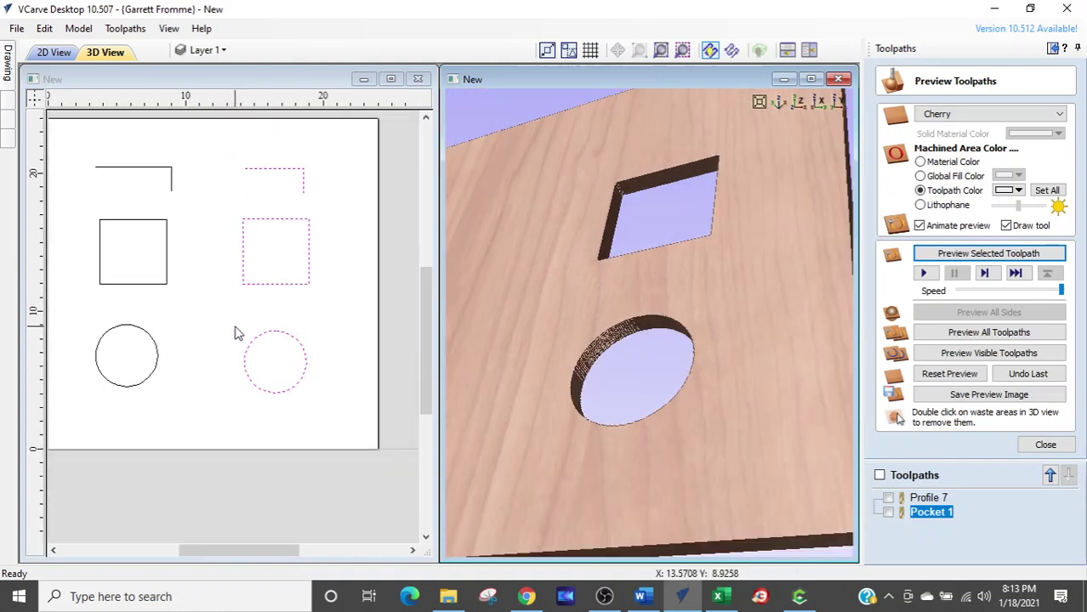
{"action": "middle_click_drag", "start_coordinate": [236, 330], "coordinate": [331, 326]}
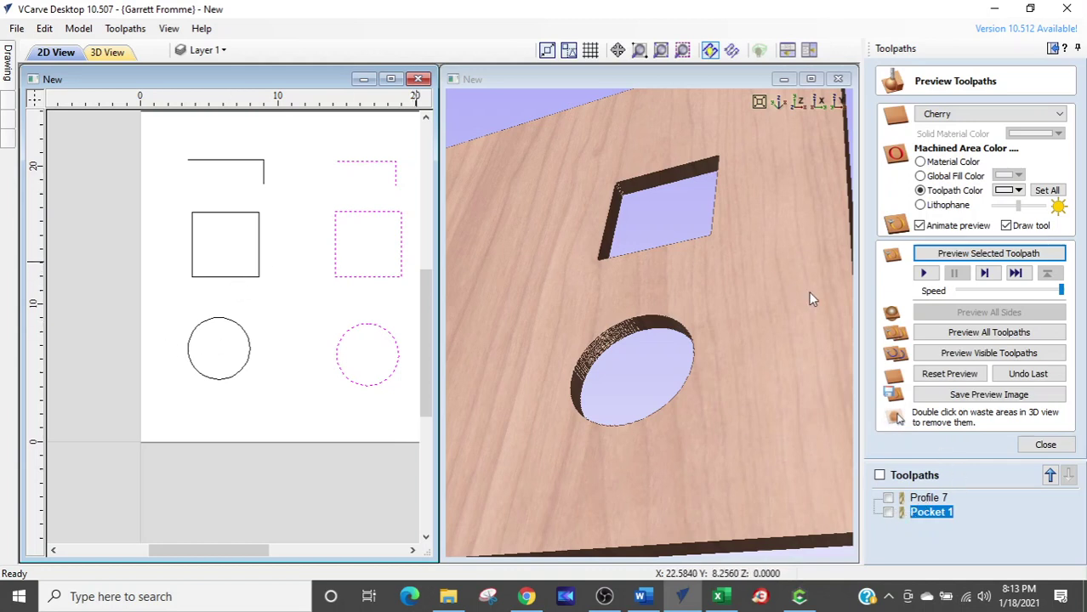
{"action": "left_click", "coordinate": [1046, 445]}
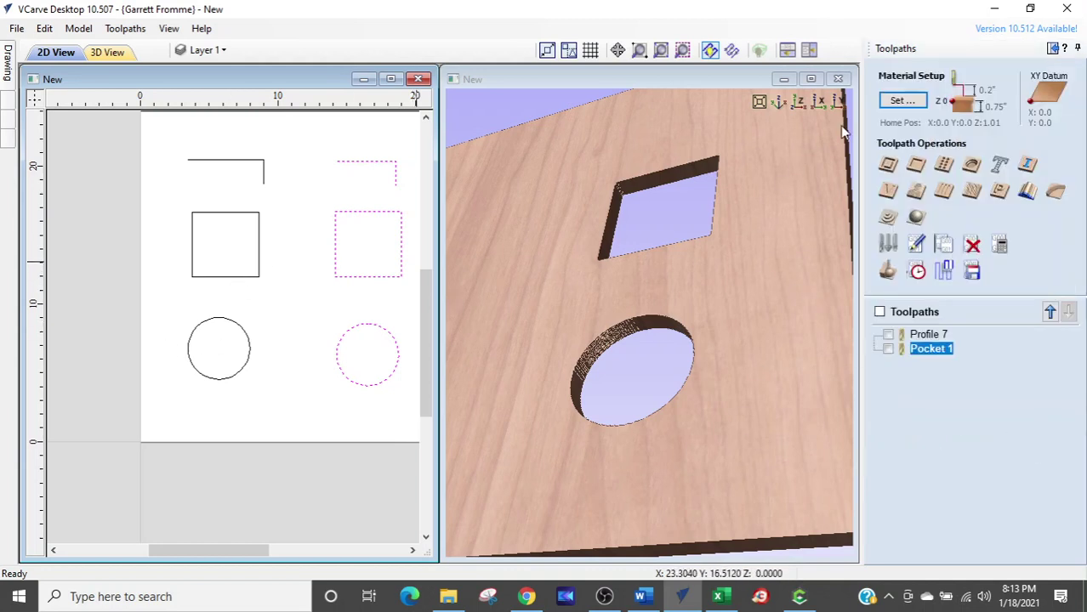
Calculate a new Raster pocket, Pocket 2, on the left square and circle at 0.75 inches deep.
{"action": "left_click", "coordinate": [928, 170]}
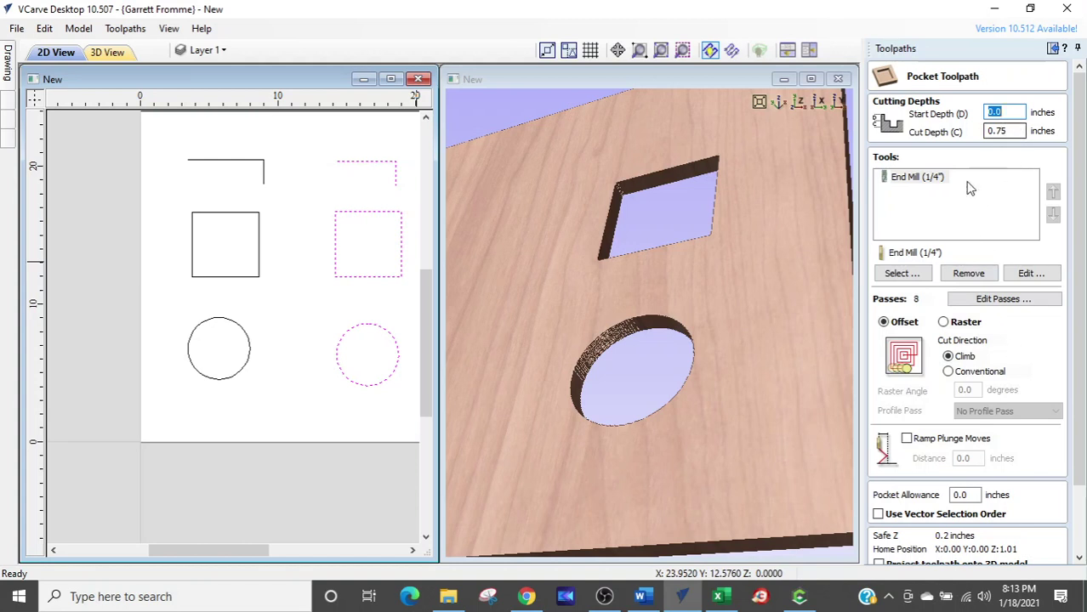
{"action": "left_click", "coordinate": [944, 324]}
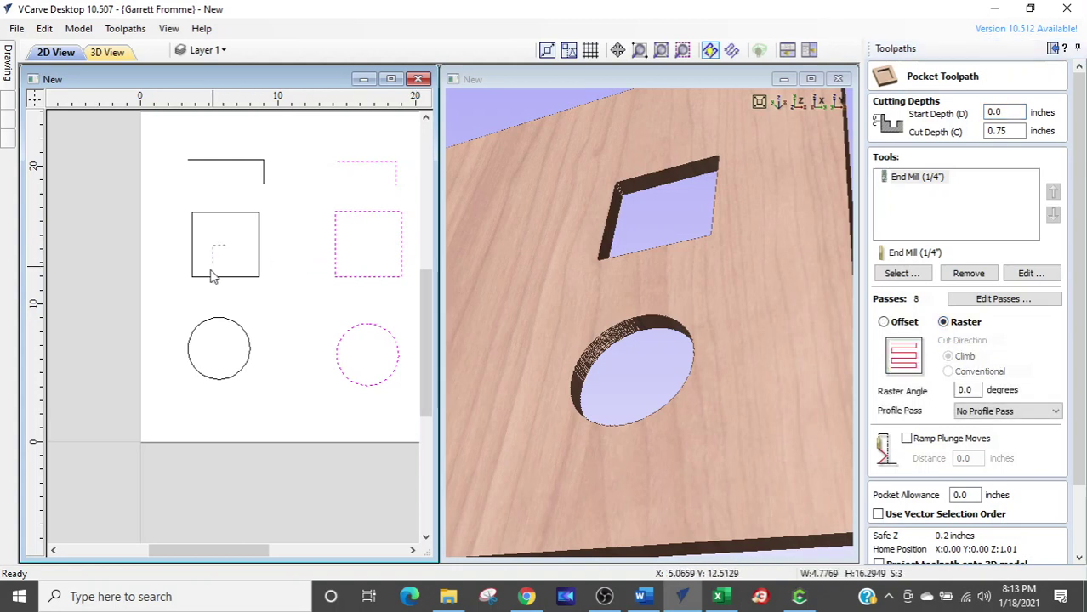
{"action": "left_click_drag", "start_coordinate": [223, 244], "coordinate": [165, 345]}
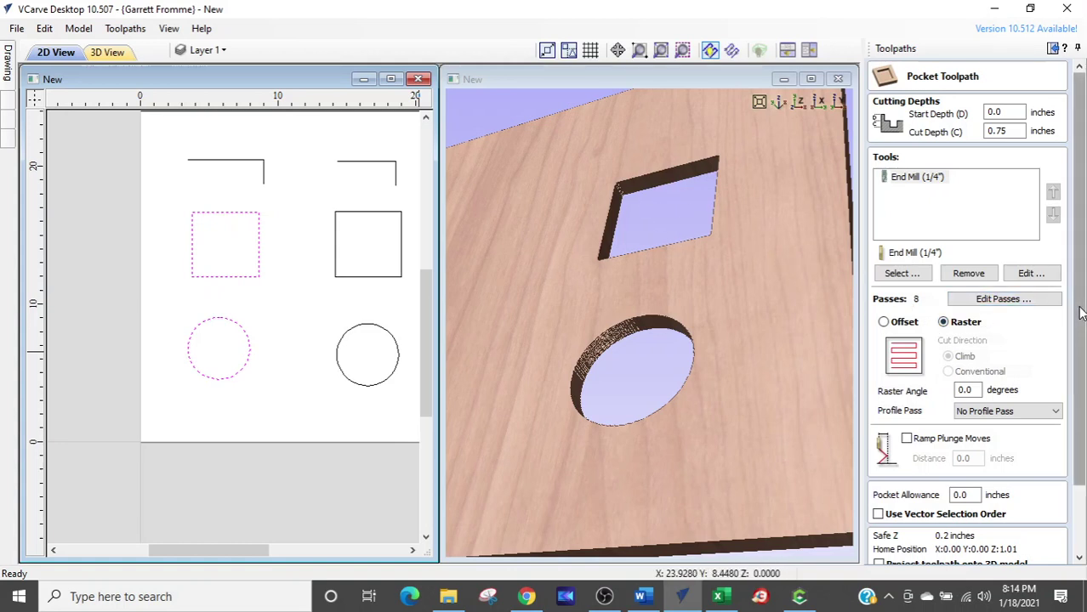
{"action": "left_click_drag", "start_coordinate": [1078, 272], "coordinate": [1079, 353]}
{"action": "left_click", "coordinate": [903, 549]}
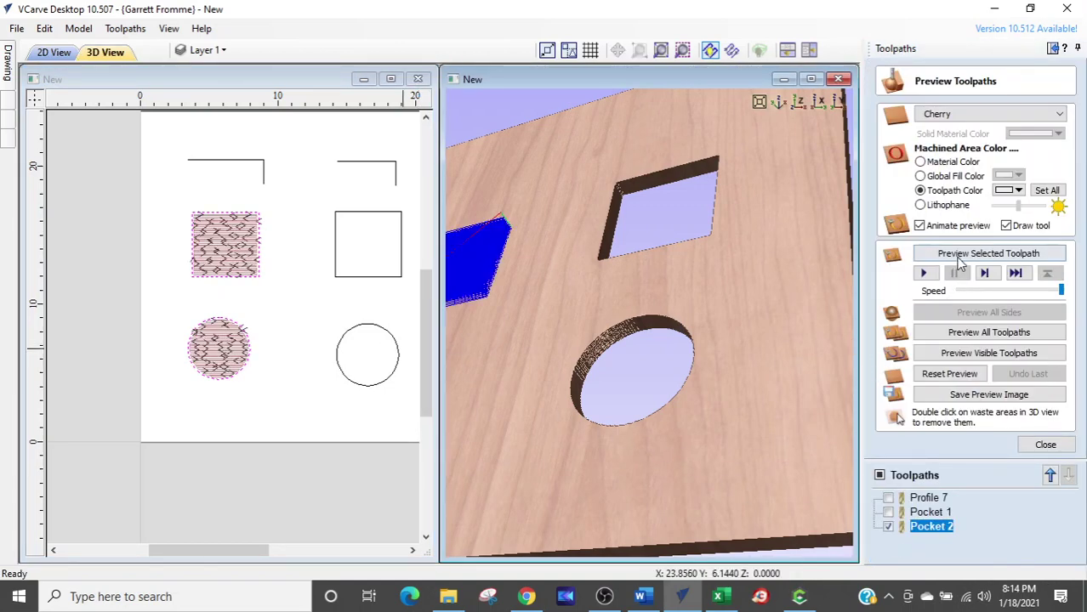
Simulate Pocket 2 and orbit the board to inspect the left square and circle cut through.
{"action": "left_click", "coordinate": [989, 253]}
{"action": "left_click_drag", "start_coordinate": [529, 302], "coordinate": [675, 322]}
{"action": "left_click_drag", "start_coordinate": [611, 413], "coordinate": [640, 343]}
{"action": "scroll", "coordinate": [578, 328], "scroll_direction": "up", "scroll_amount": 3}
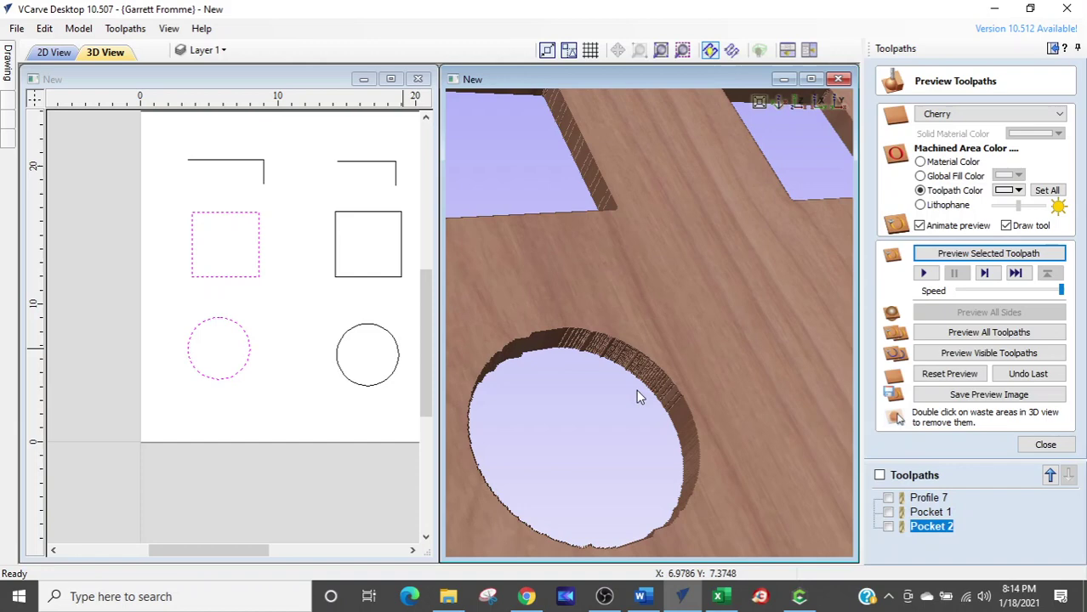
{"action": "left_click_drag", "start_coordinate": [716, 357], "coordinate": [638, 389]}
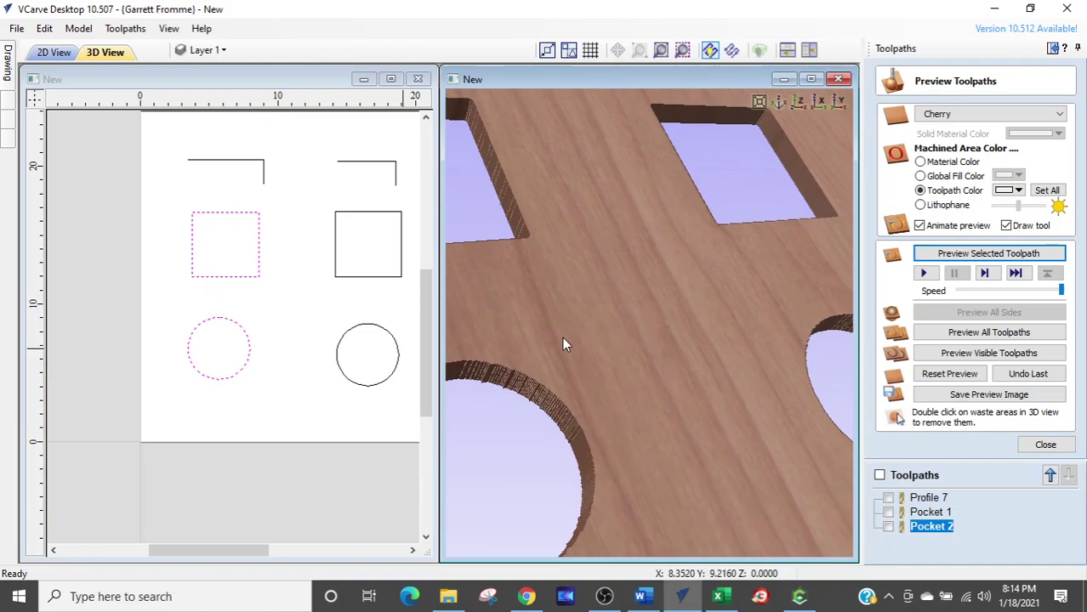
{"action": "scroll", "coordinate": [562, 416], "scroll_direction": "down", "scroll_amount": 3}
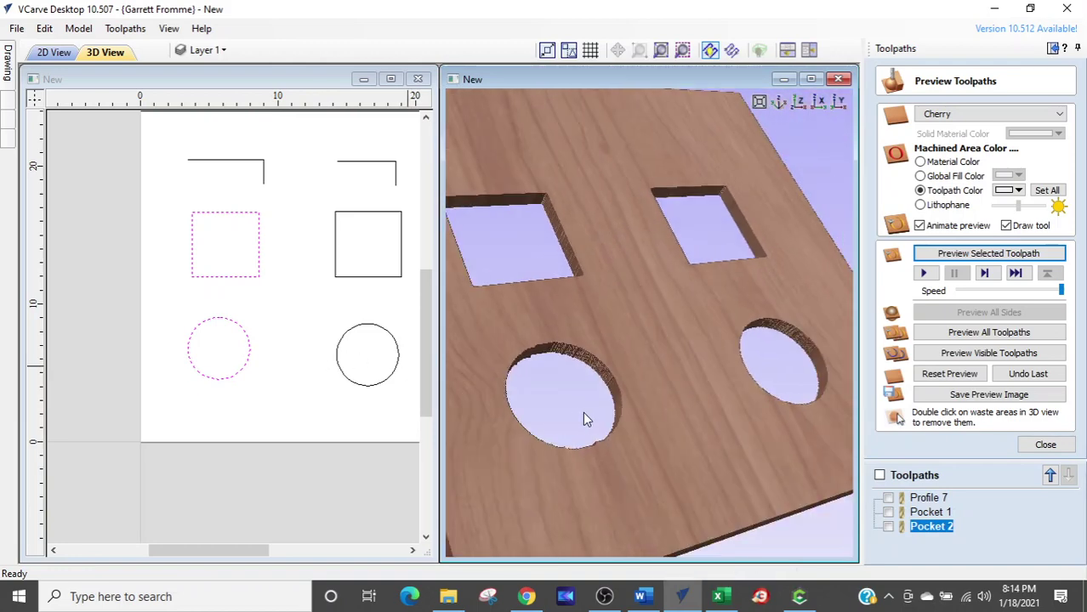
{"action": "left_click_drag", "start_coordinate": [649, 392], "coordinate": [583, 453]}
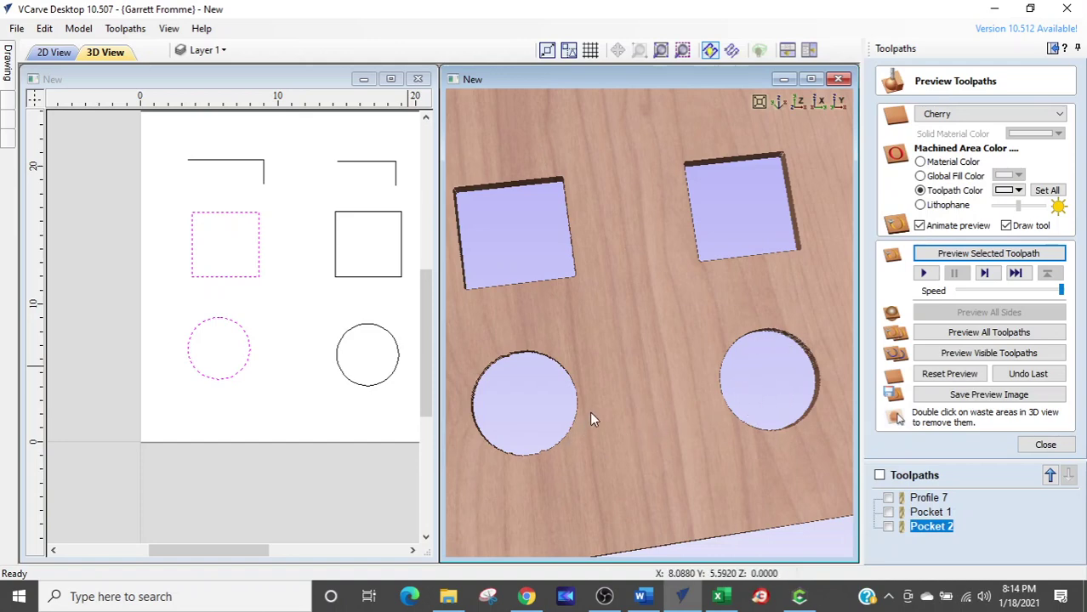
{"action": "left_click_drag", "start_coordinate": [589, 411], "coordinate": [519, 330]}
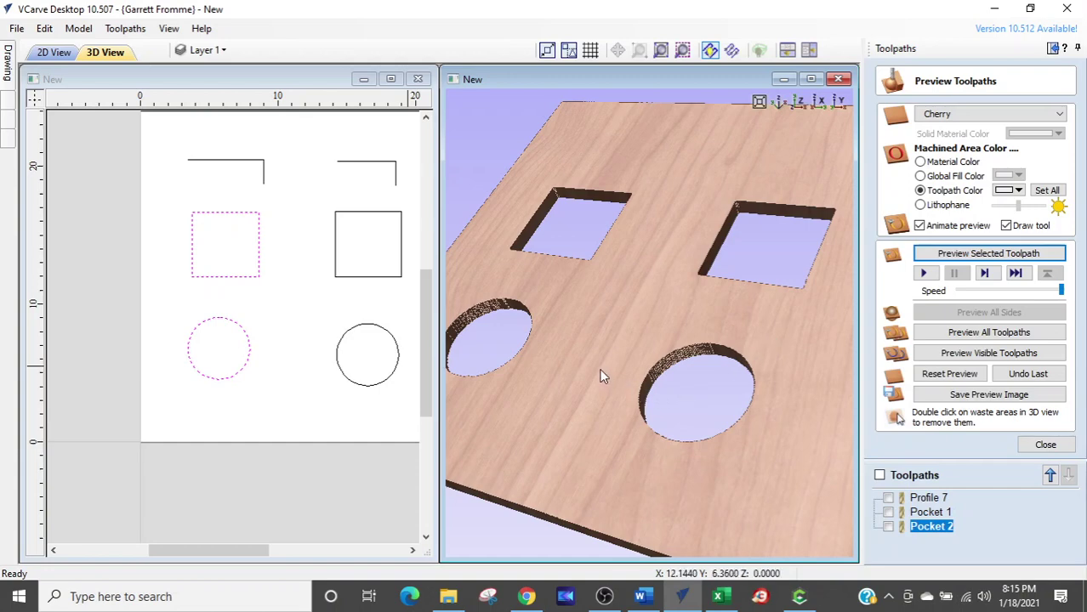
Delete the Pocket 2 toolpath.
{"action": "left_click_drag", "start_coordinate": [604, 374], "coordinate": [647, 418]}
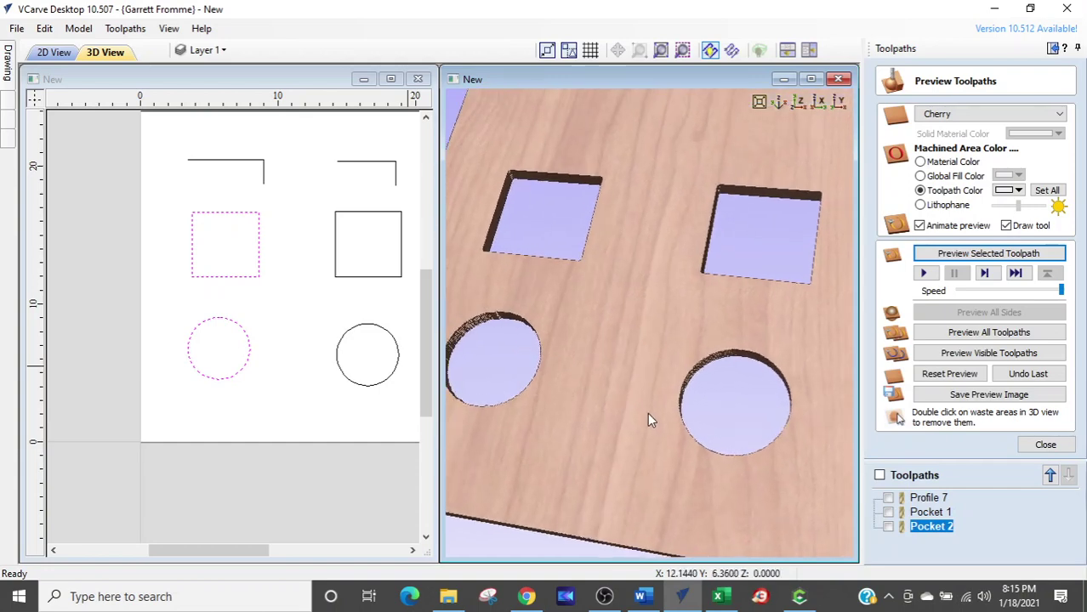
{"action": "right_click", "coordinate": [912, 528]}
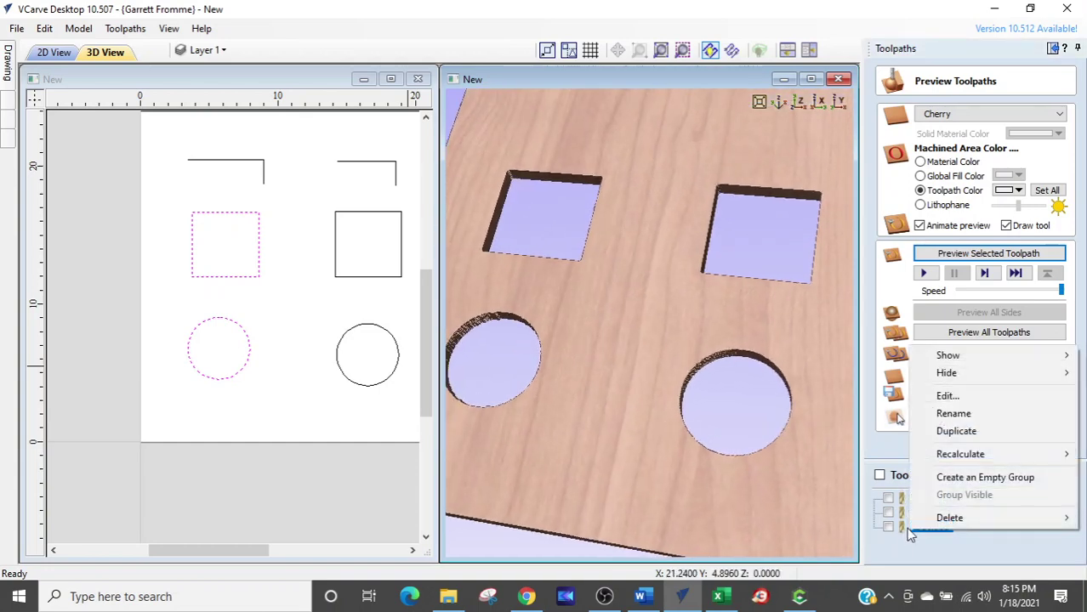
{"action": "mouse_move", "coordinate": [935, 517]}
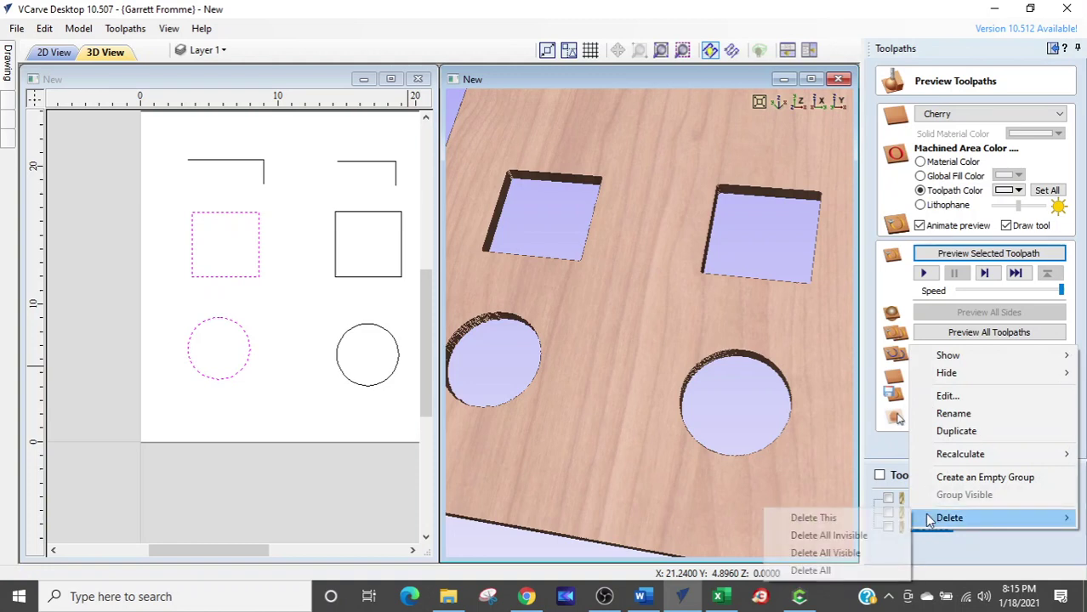
{"action": "left_click", "coordinate": [852, 517]}
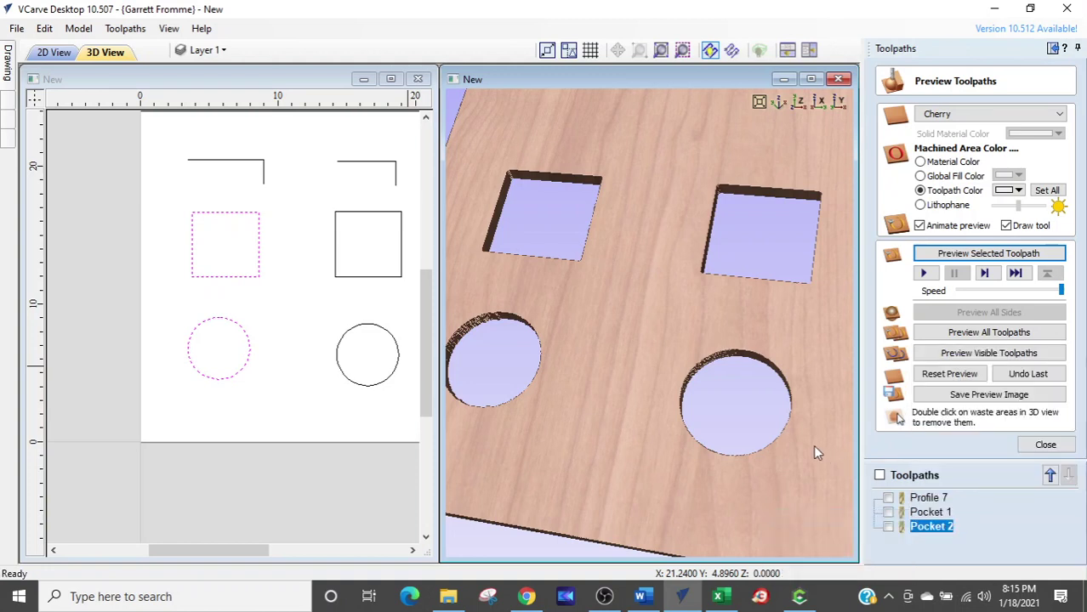
Reset the preview, simulate all remaining toolpaths on the board, and close the preview.
{"action": "left_click", "coordinate": [953, 375]}
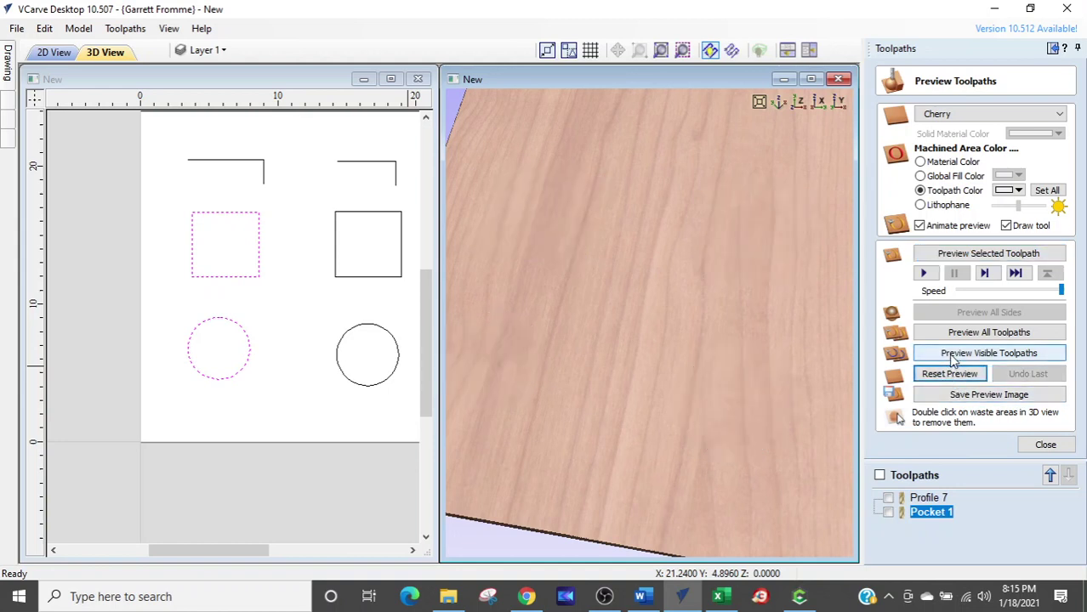
{"action": "left_click", "coordinate": [953, 355]}
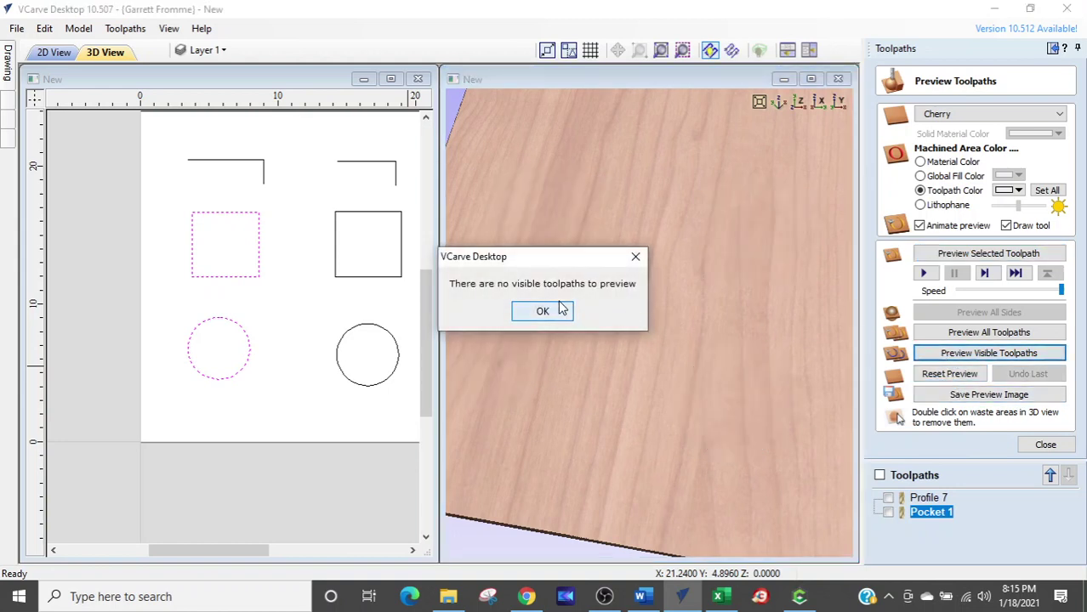
{"action": "left_click", "coordinate": [543, 311]}
{"action": "left_click", "coordinate": [935, 335]}
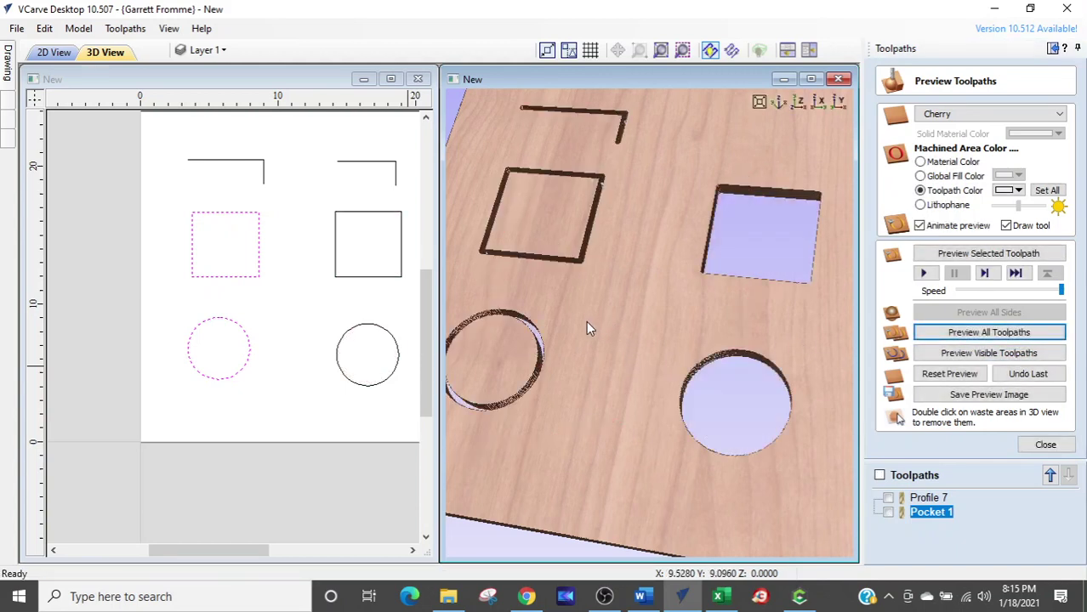
{"action": "left_click", "coordinate": [1021, 444]}
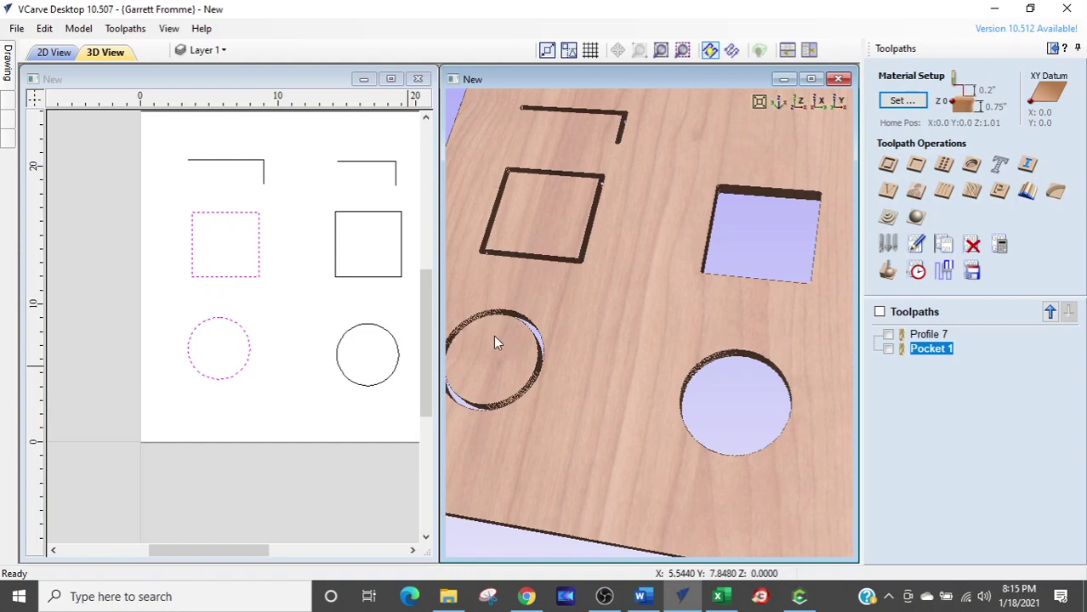
{"action": "left_click", "coordinate": [762, 249]}
{"action": "left_click", "coordinate": [763, 249]}
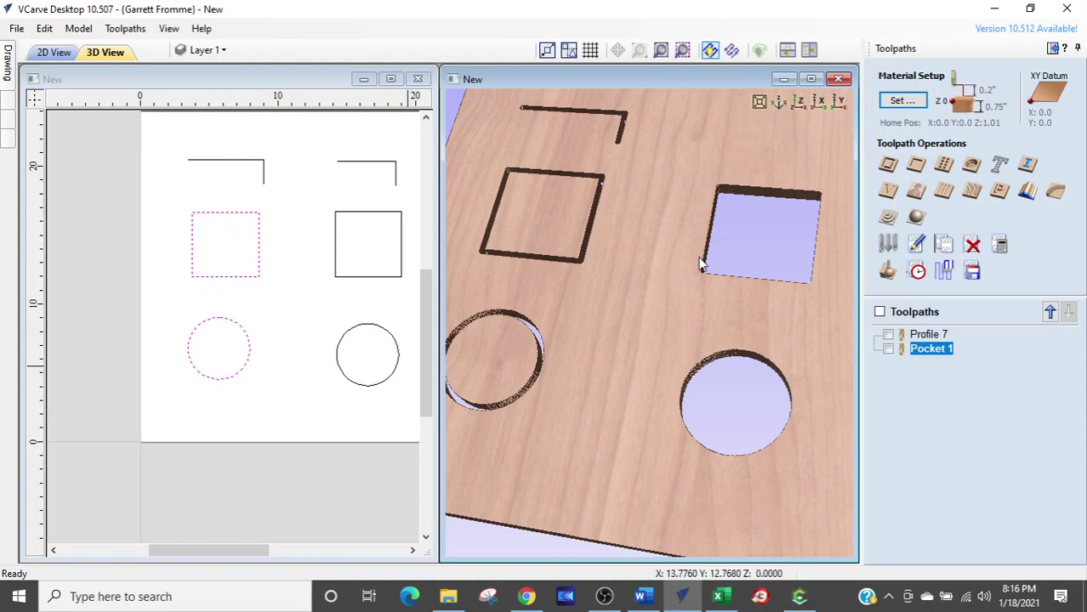
{"action": "left_click", "coordinate": [374, 167]}
{"action": "left_click", "coordinate": [374, 168]}
Maximize the 3D view, then zoom and pan for a close look at the finished cherry board.
{"action": "left_click", "coordinate": [812, 79]}
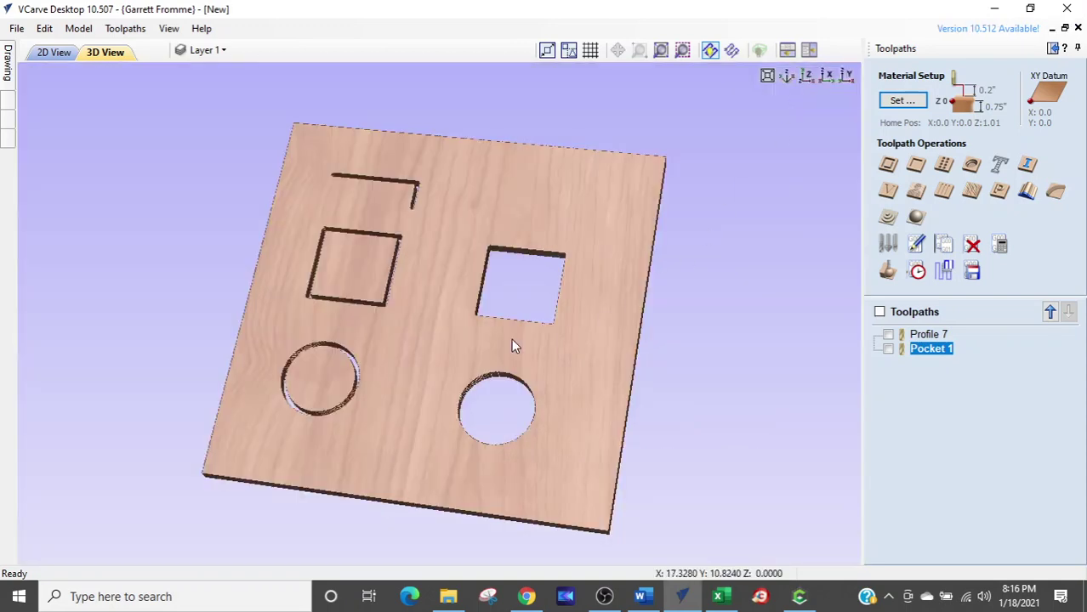
{"action": "scroll", "coordinate": [392, 335], "scroll_direction": "up", "scroll_amount": 3}
{"action": "middle_click_drag", "start_coordinate": [392, 335], "coordinate": [484, 318]}
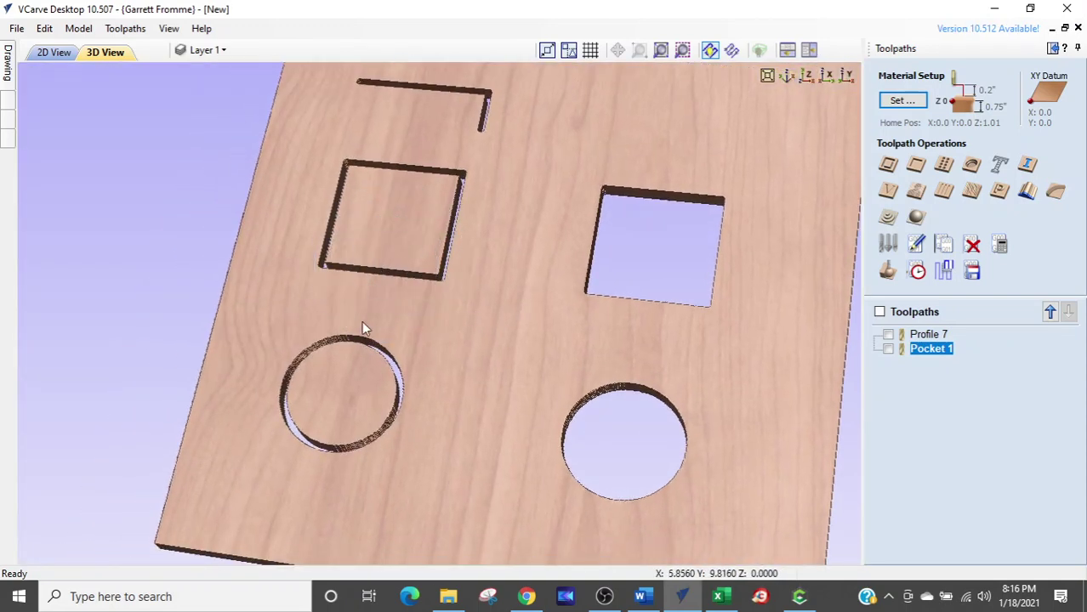
{"action": "left_click", "coordinate": [647, 304]}
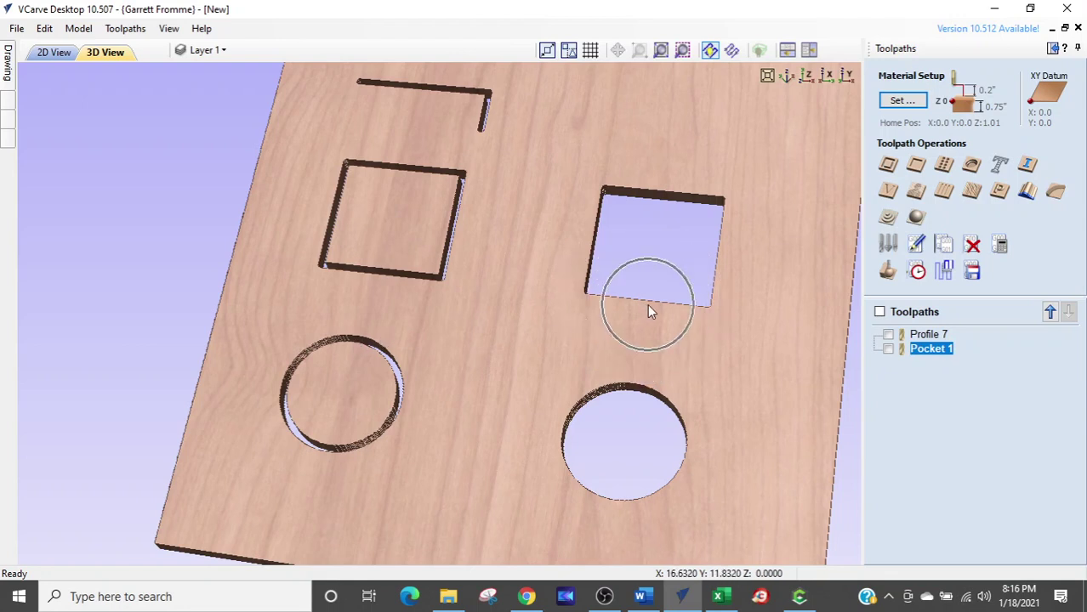